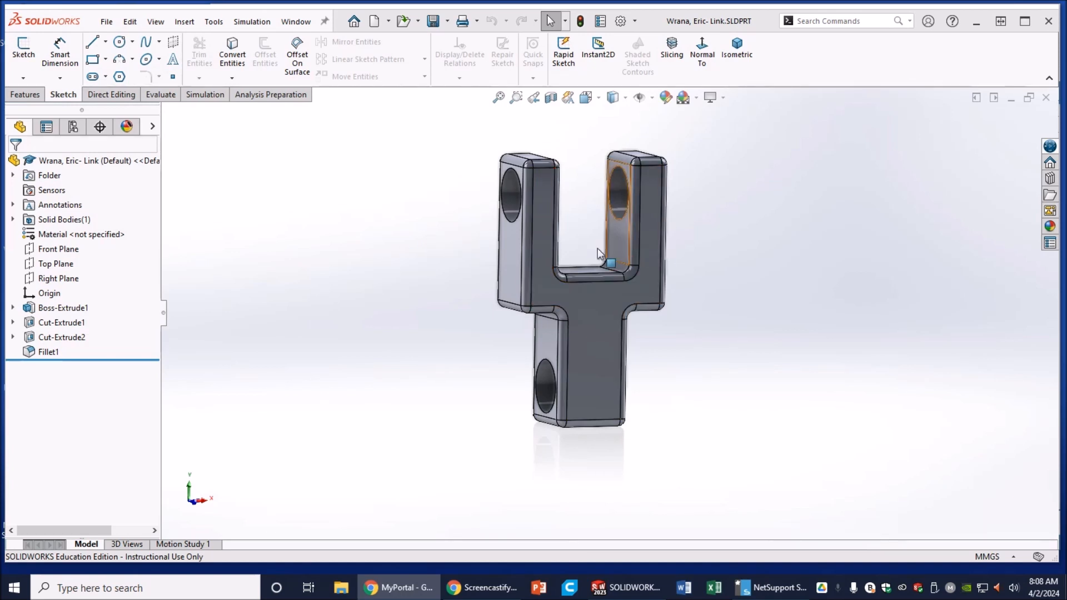
# Step: Expand Boss-Extrude1 in the feature tree to reveal its sketch
pyautogui.click(13, 308)
pyautogui.click(57, 319)
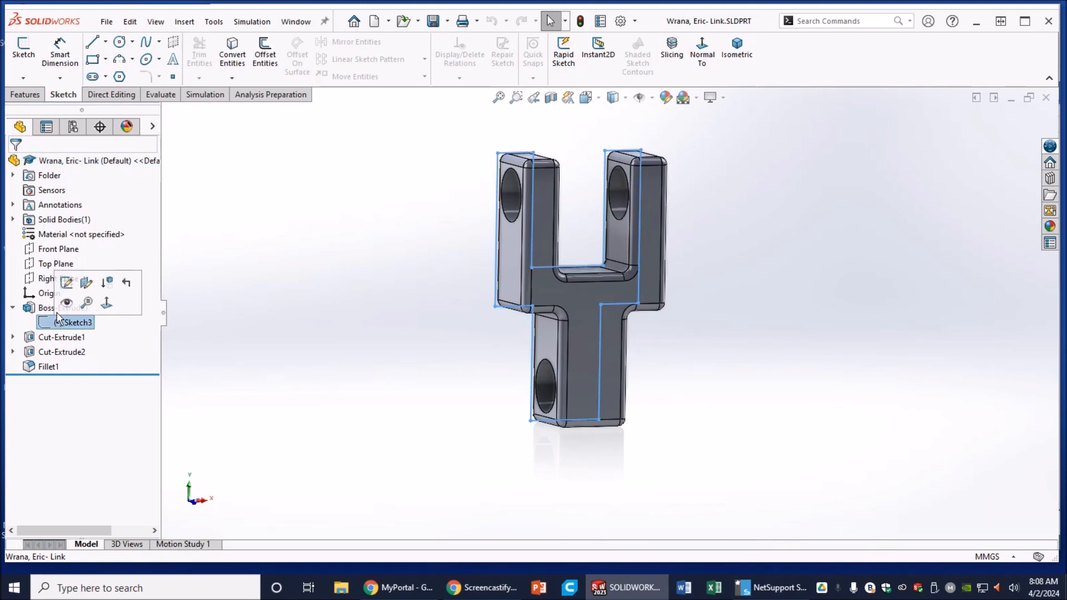
pyautogui.click(67, 283)
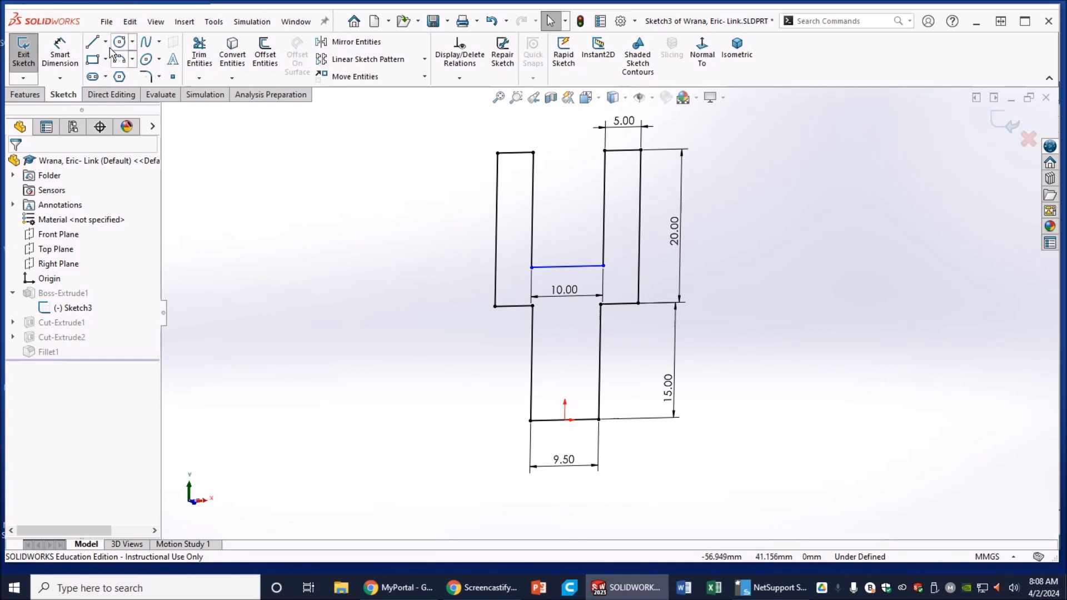
pyautogui.click(67, 56)
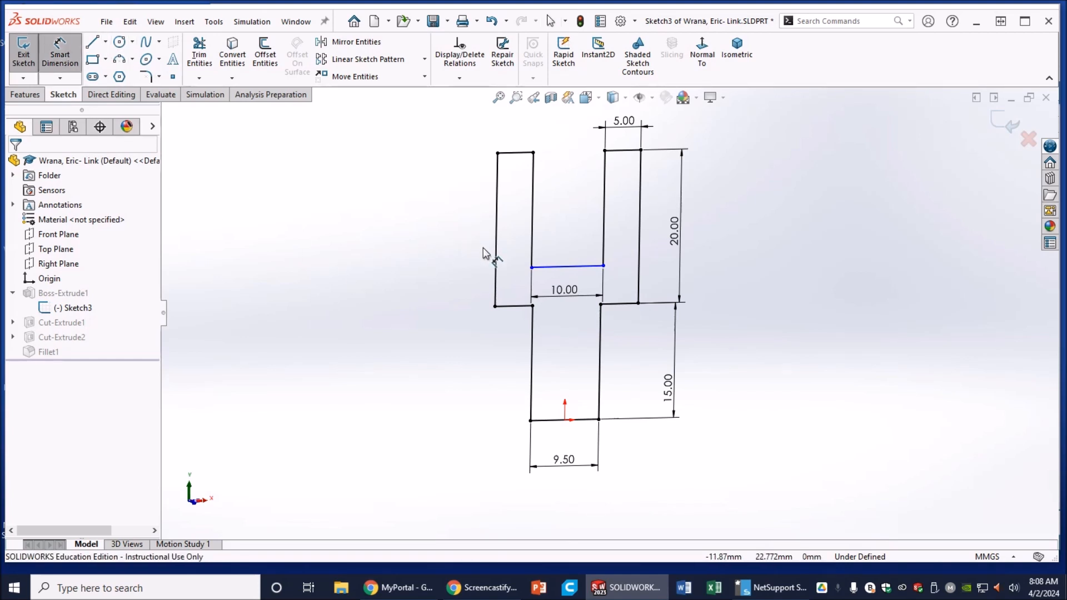
pyautogui.click(507, 266)
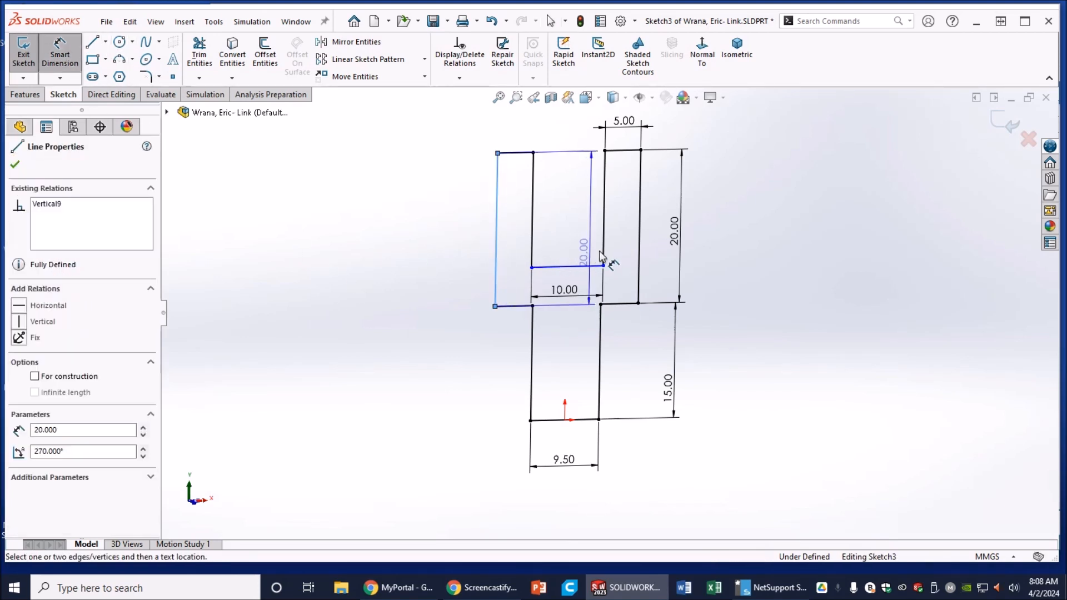
pyautogui.click(639, 251)
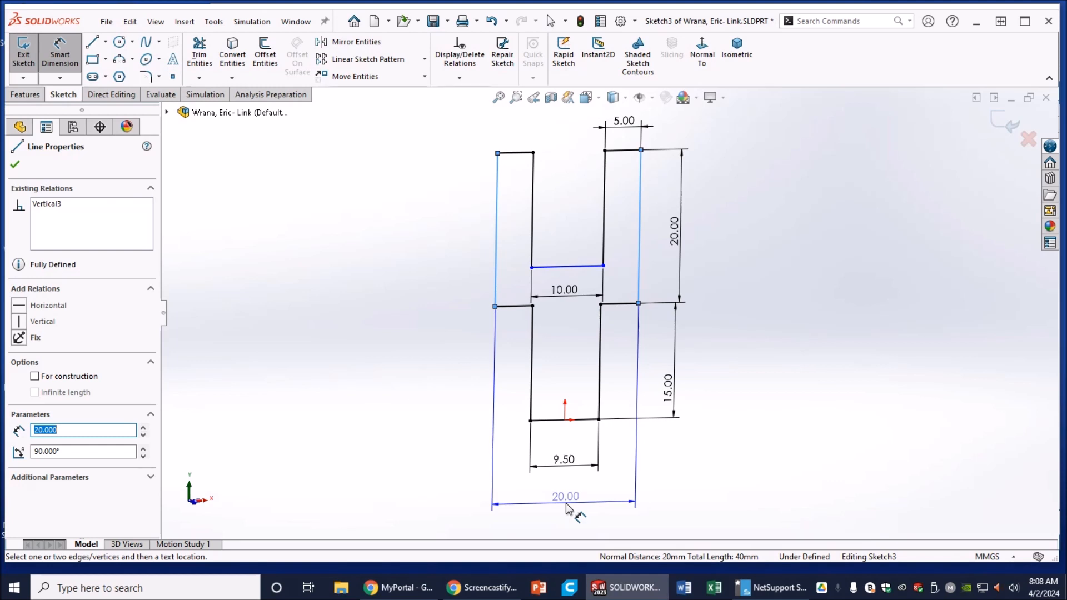
pyautogui.click(569, 510)
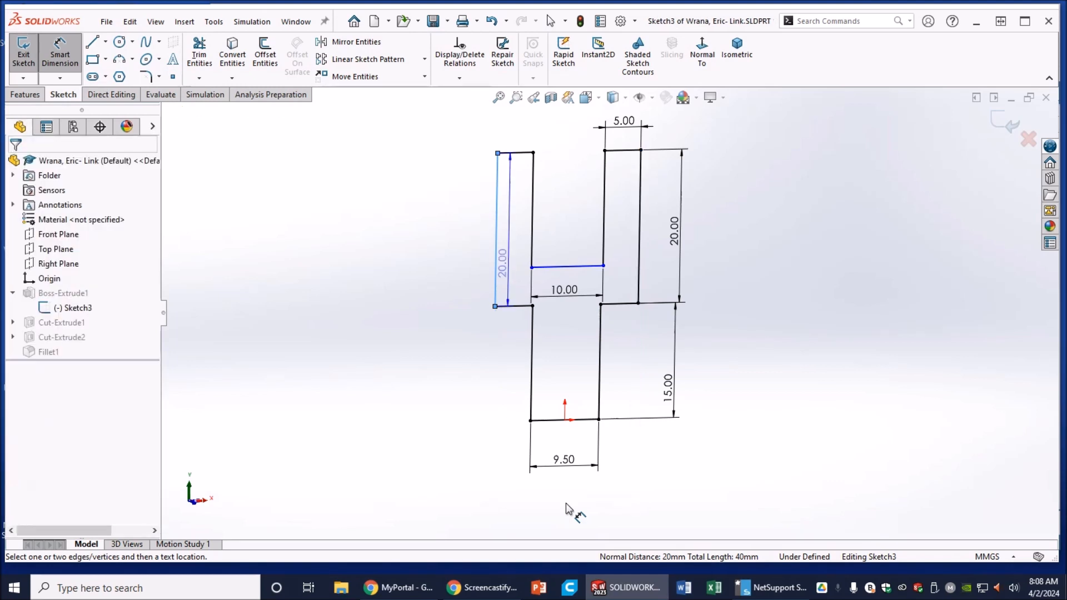
pyautogui.press('Escape')
pyautogui.press('Escape')
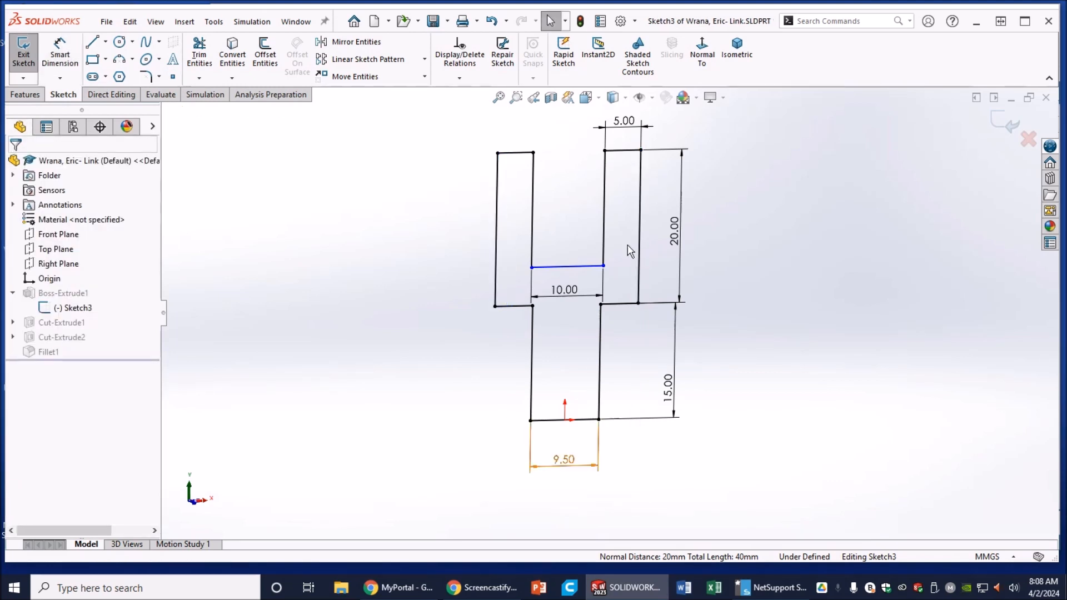
pyautogui.click(1004, 121)
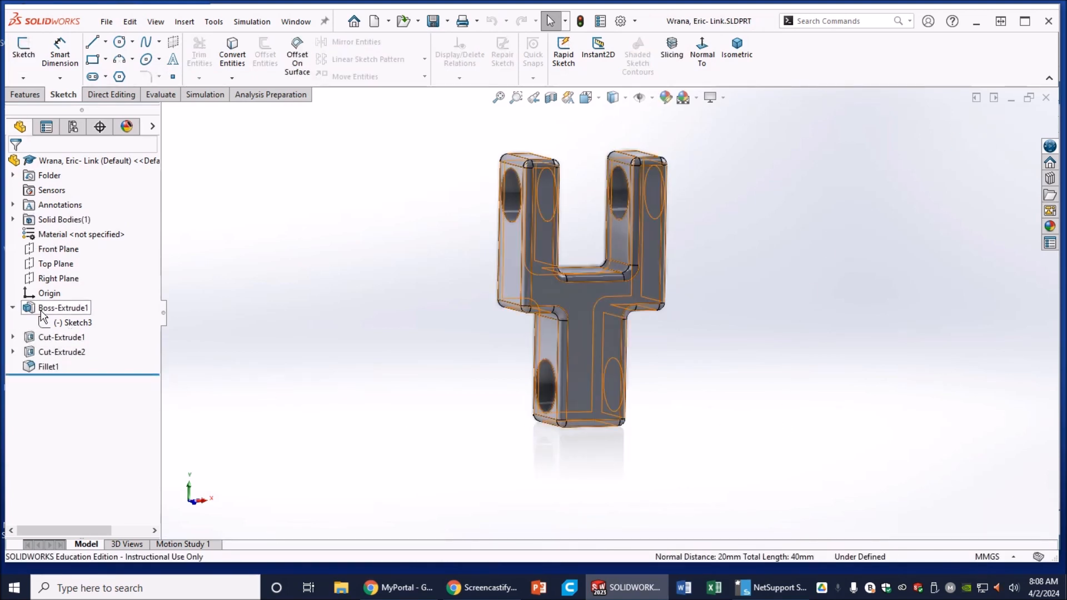
# Step: View the Link part from the right, orbit it to a tilted 3-D view, then bring up the Welcome window
pyautogui.rightClick(40, 311)
pyautogui.click(289, 311)
pyautogui.moveTo(321, 389); pyautogui.dragTo(405, 405, button='right')
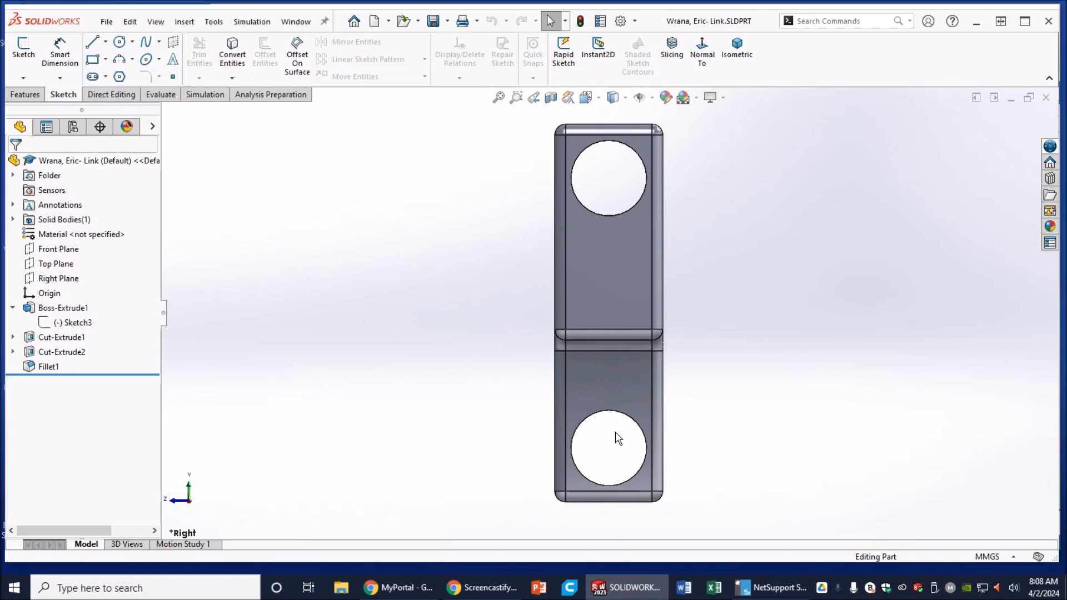
pyautogui.moveTo(477, 350); pyautogui.dragTo(532, 361, button='middle')
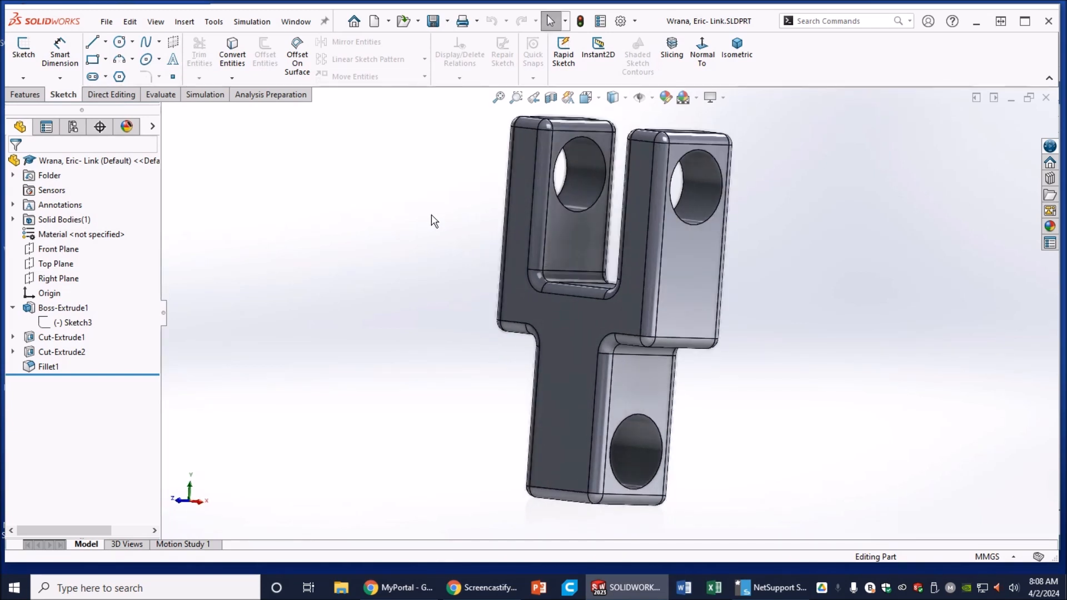
pyautogui.click(355, 21)
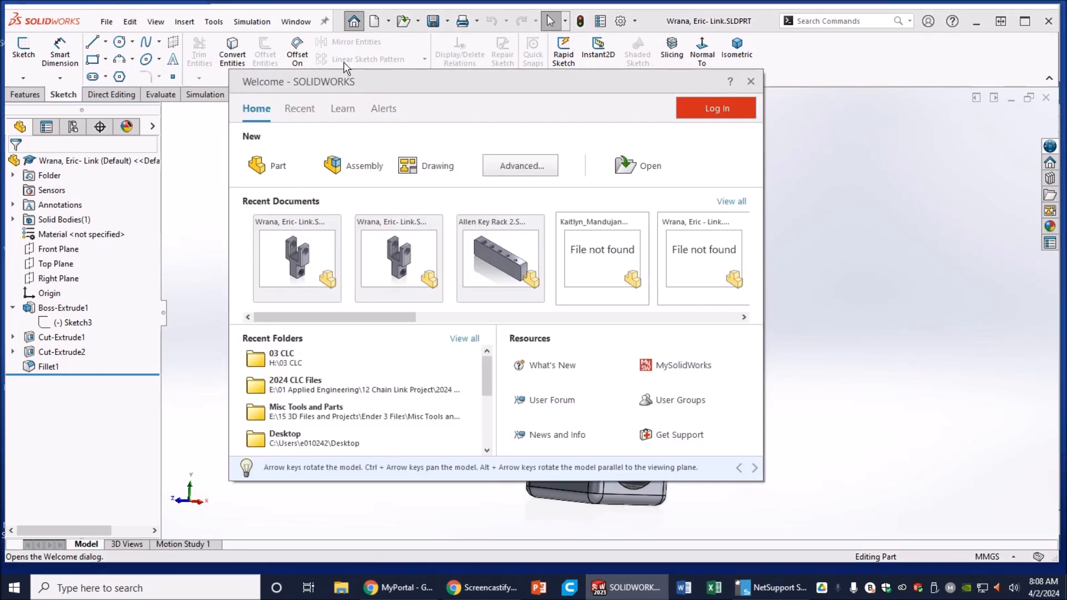
# Step: Start a new part in MMGS units and begin a sketch on the Front Plane
pyautogui.click(278, 167)
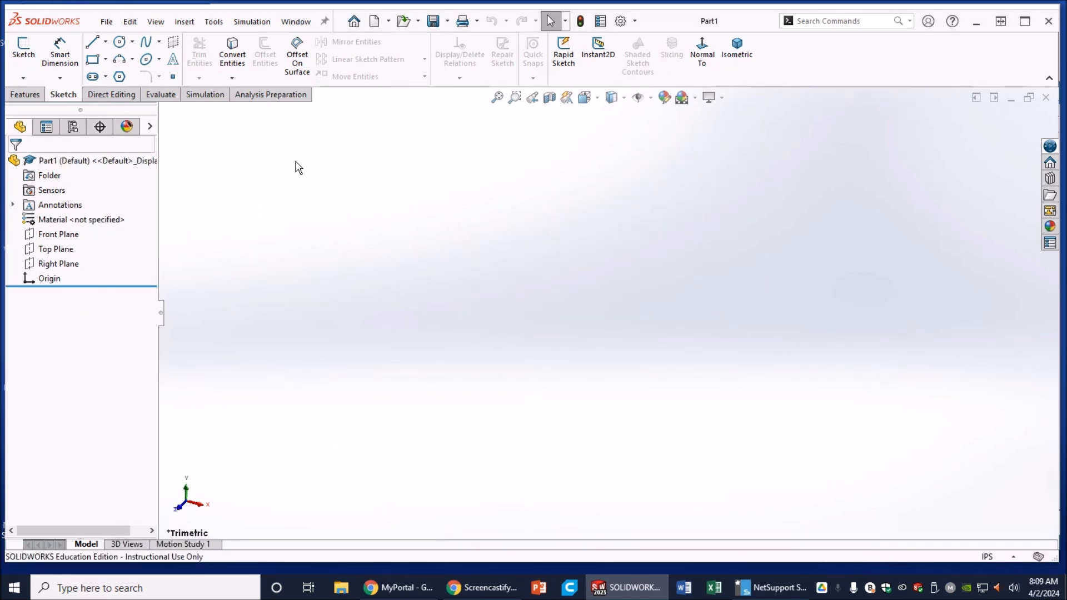
pyautogui.click(989, 556)
pyautogui.click(956, 501)
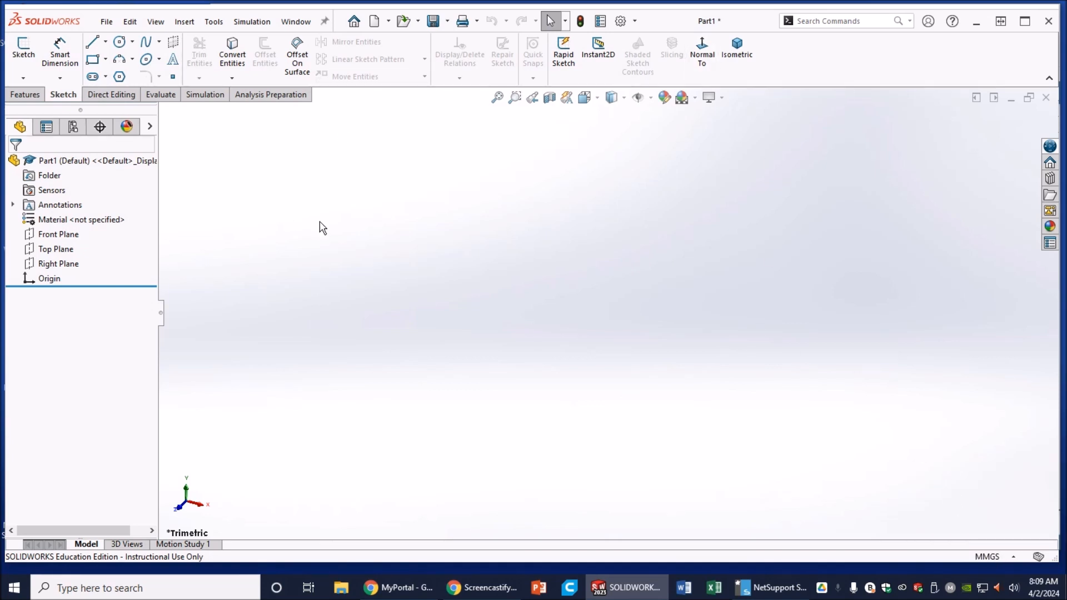
pyautogui.rightClick(67, 234)
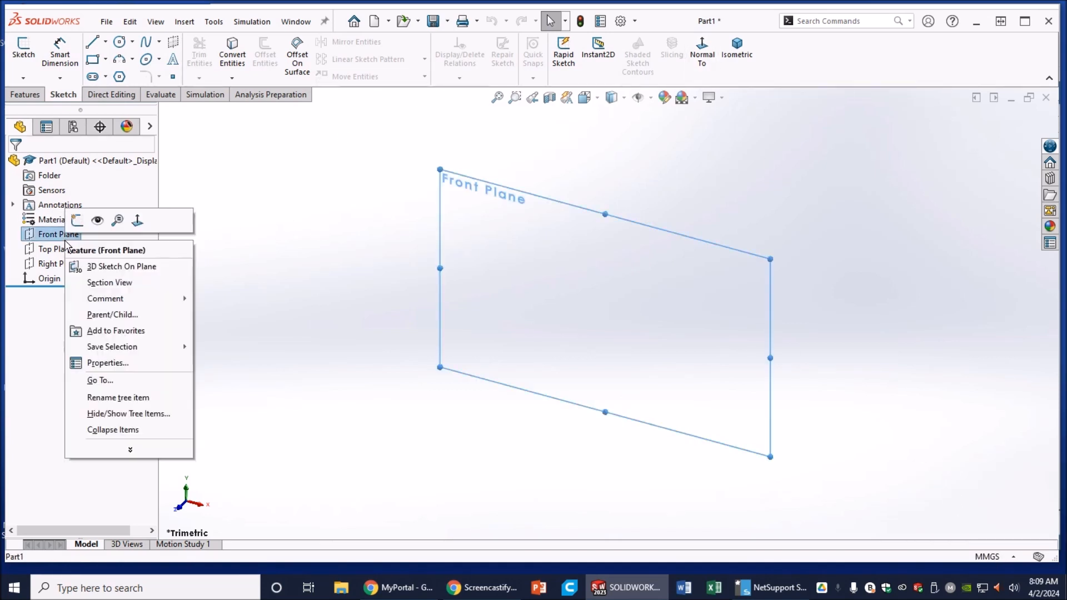
pyautogui.click(78, 221)
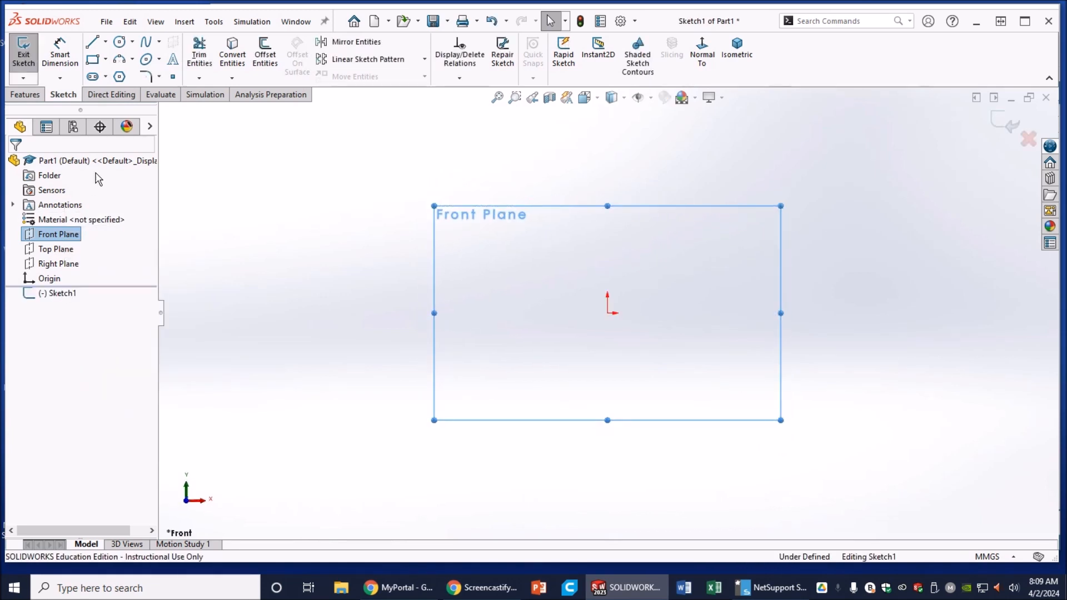
# Step: Draw a circle centred on the sketch origin
pyautogui.click(118, 43)
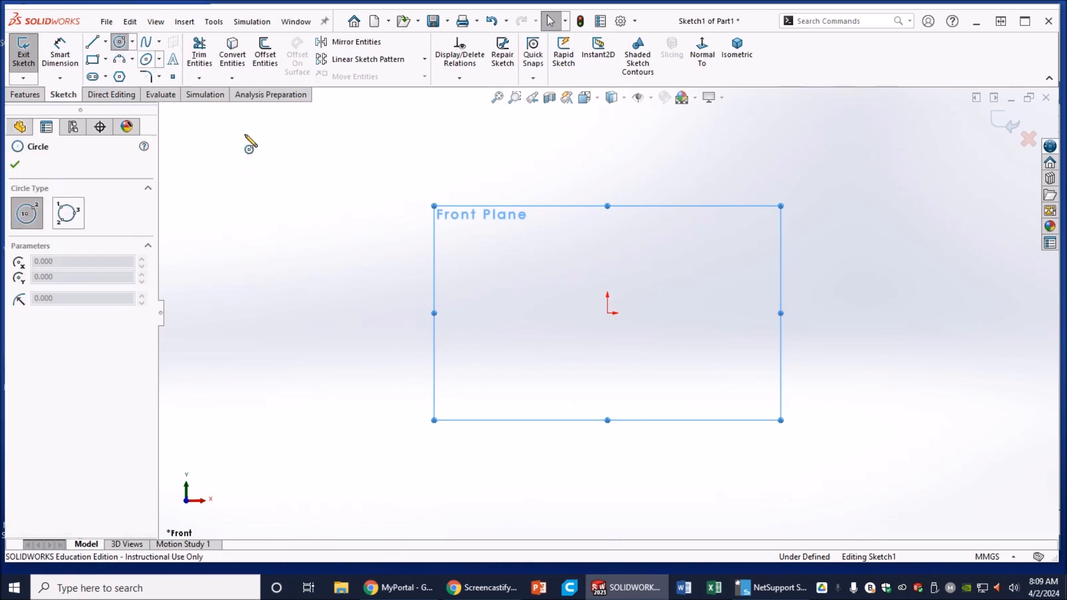
pyautogui.click(608, 313)
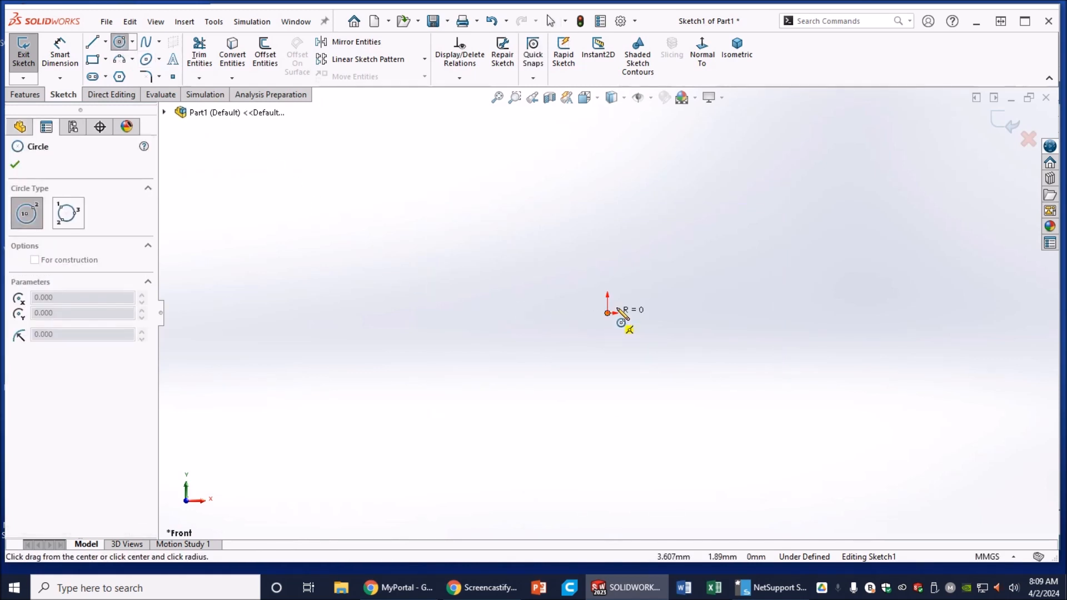
pyautogui.click(629, 309)
pyautogui.rightClick(627, 310)
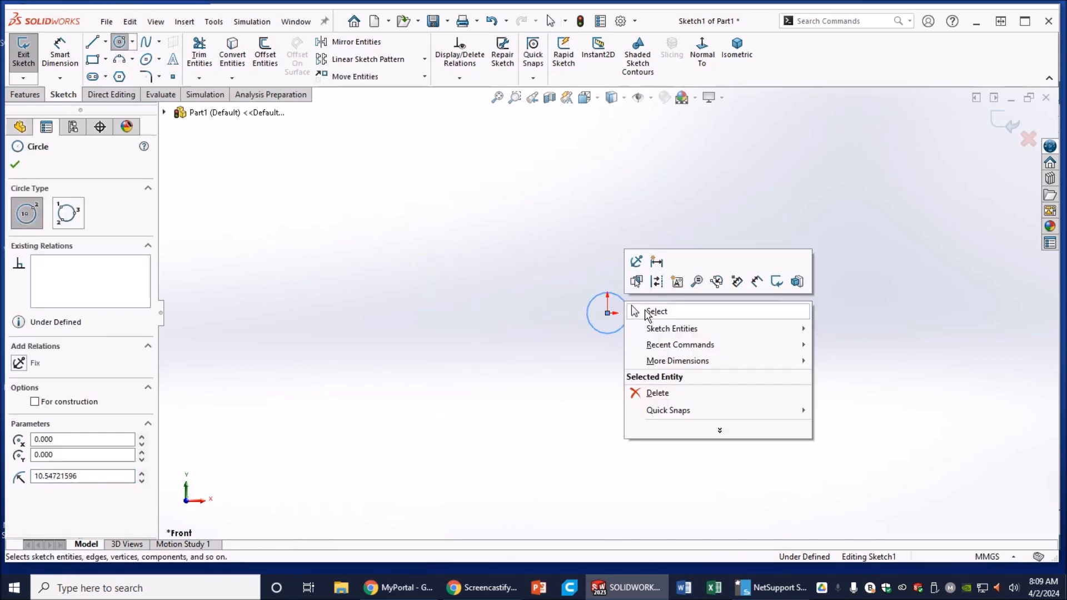
pyautogui.click(639, 309)
pyautogui.scroll(-6, 625, 325)
pyautogui.scroll(-3, 553, 206)
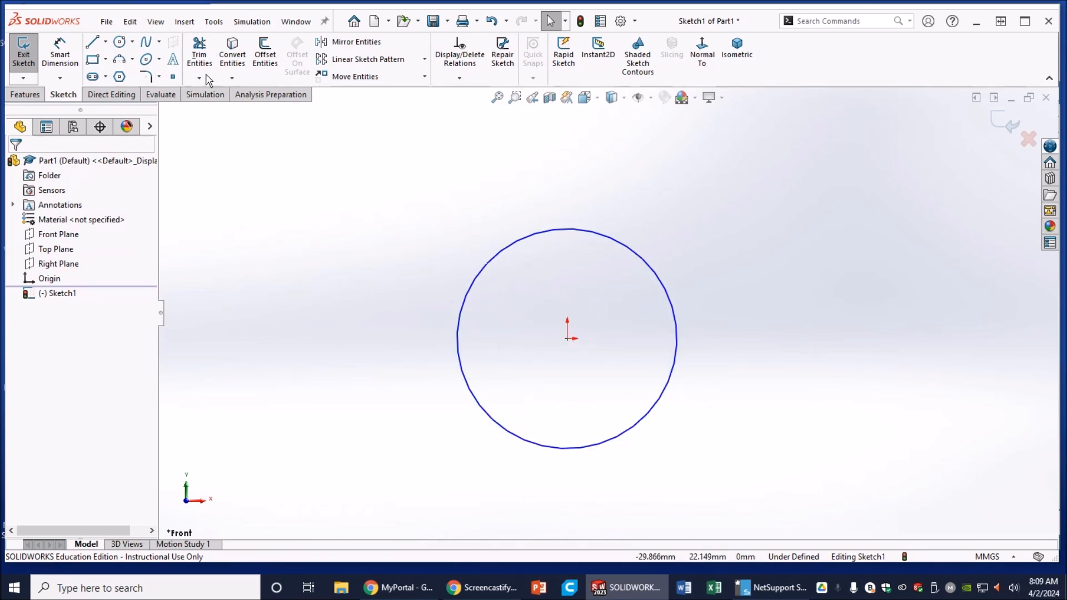
# Step: Dimension the circle's diameter to 6.8 mm
pyautogui.click(59, 54)
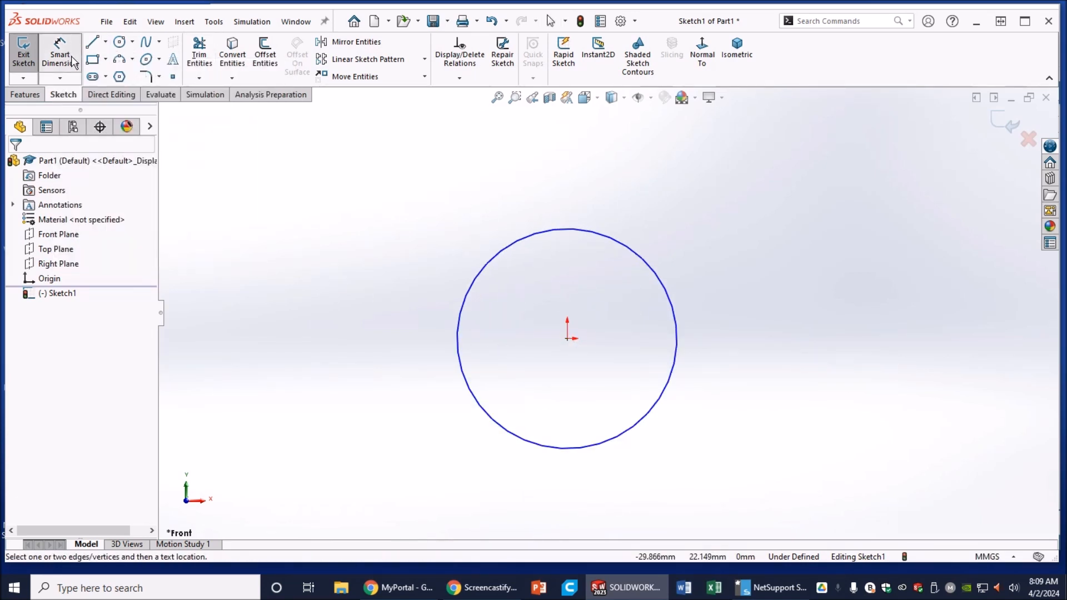
pyautogui.click(476, 278)
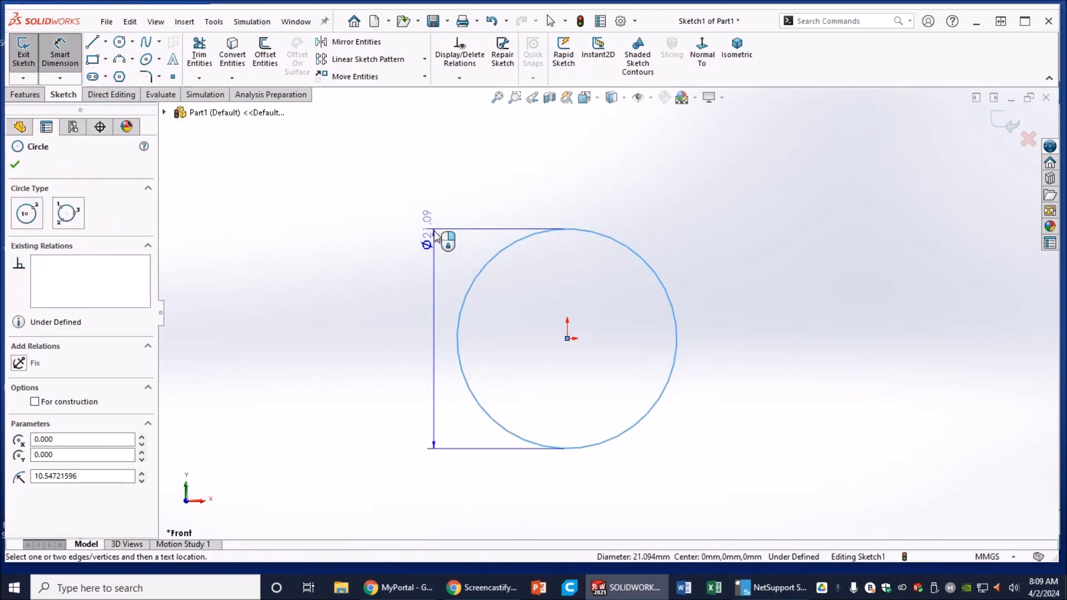
pyautogui.click(435, 176)
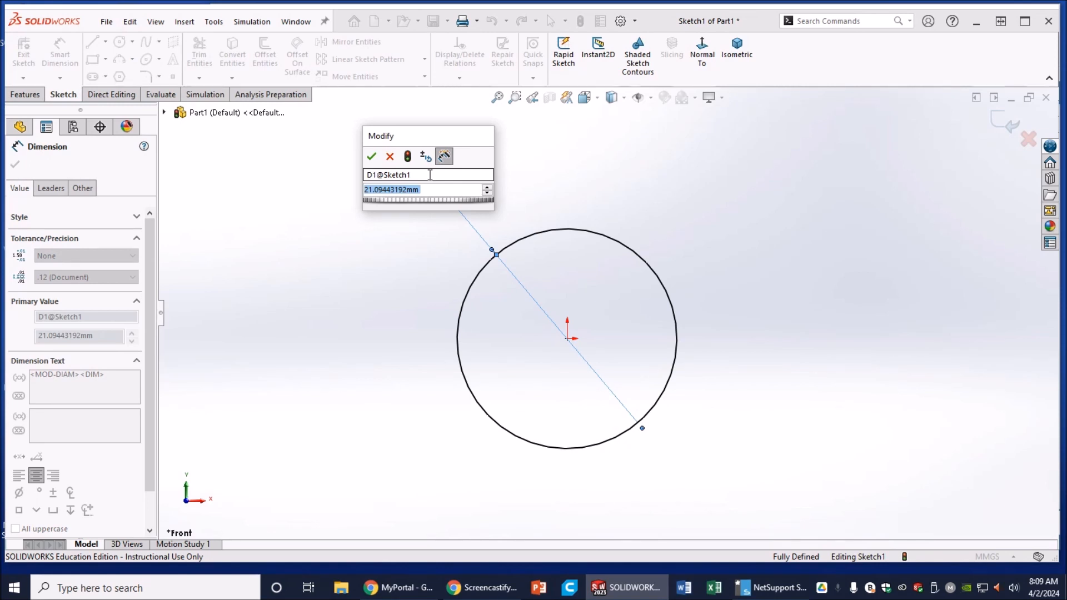
pyautogui.write('6.8')
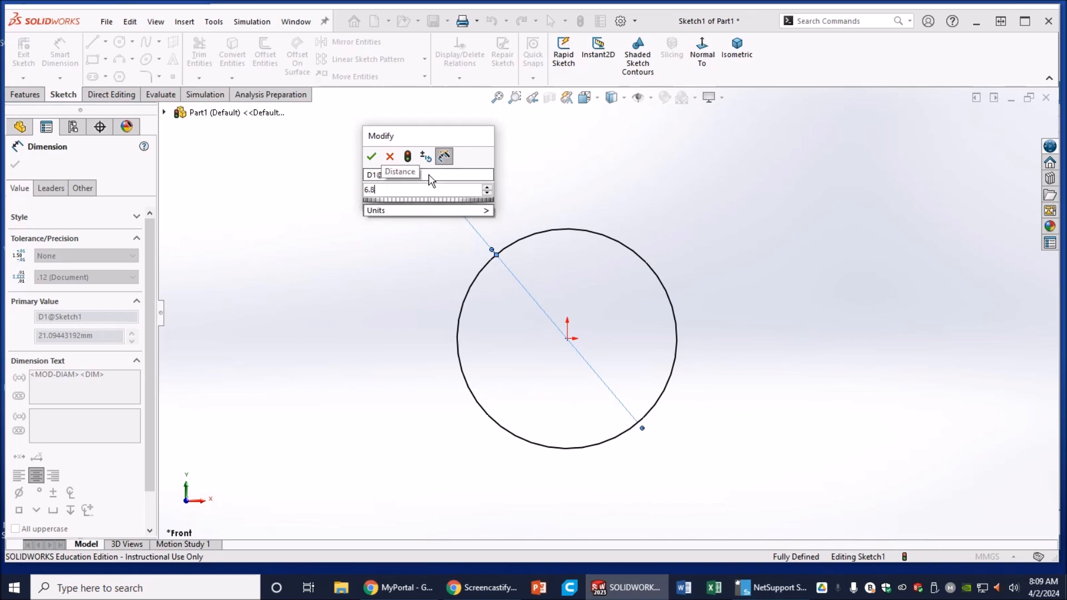
pyautogui.press('Return')
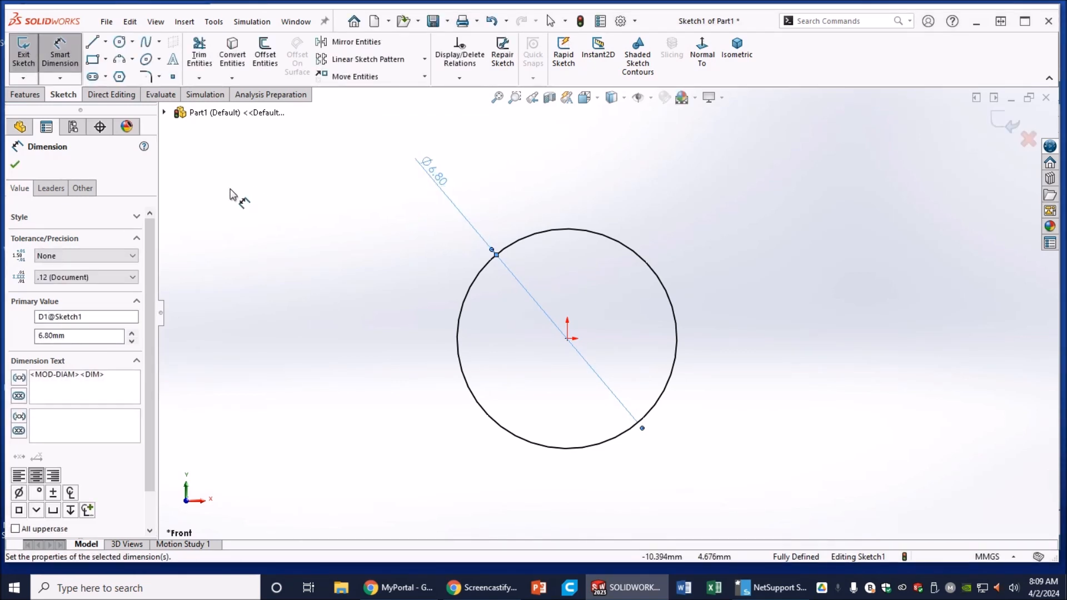
pyautogui.click(15, 167)
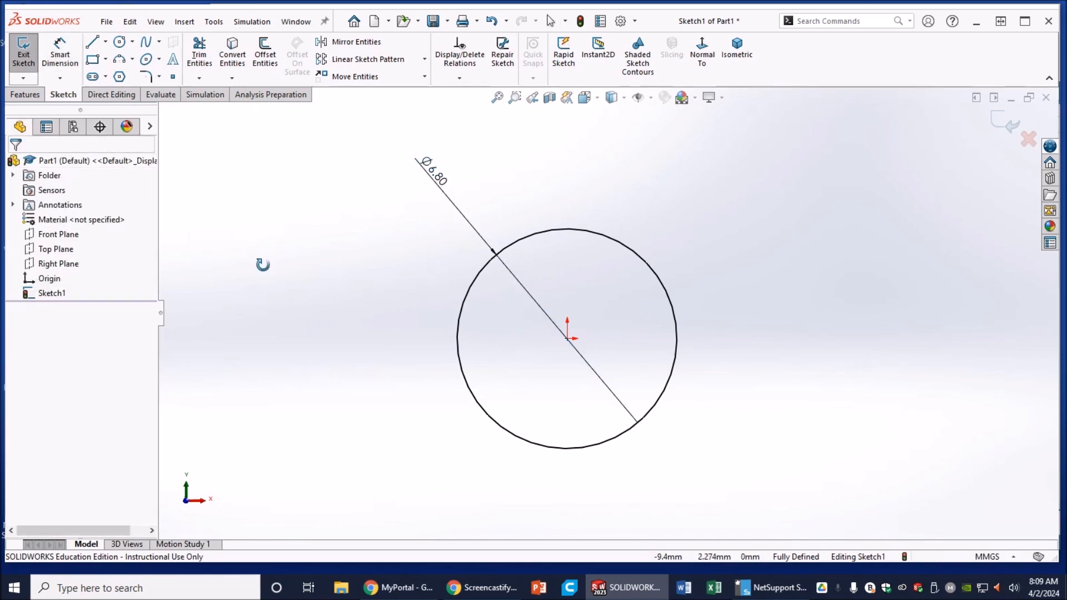
# Step: Extrude the Ø6.8 mm circle blind 20 mm into a solid cylinder and orbit to view it
pyautogui.click(25, 94)
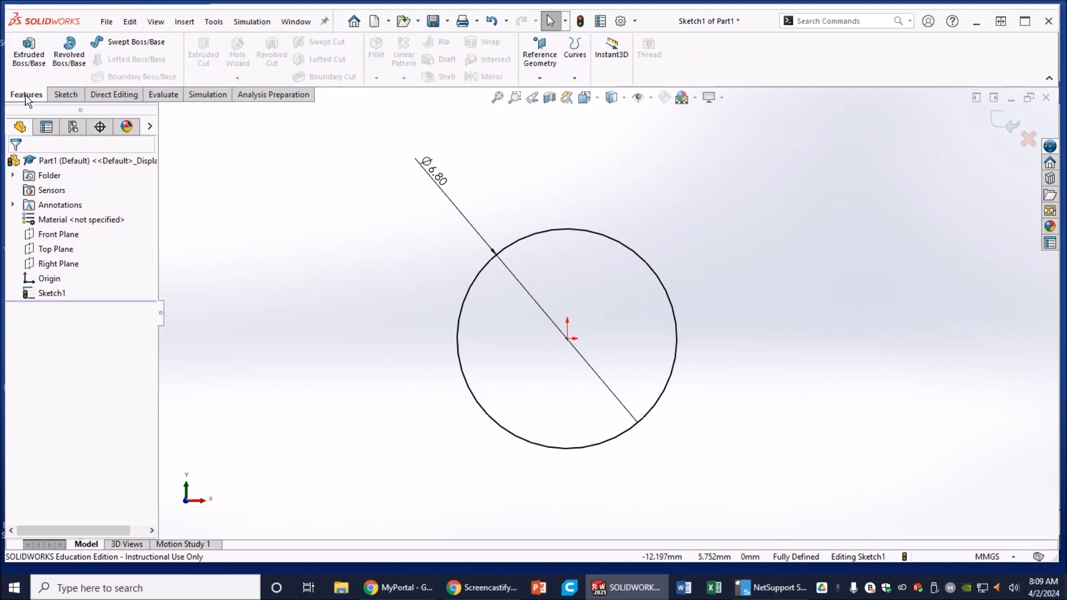
pyautogui.click(33, 66)
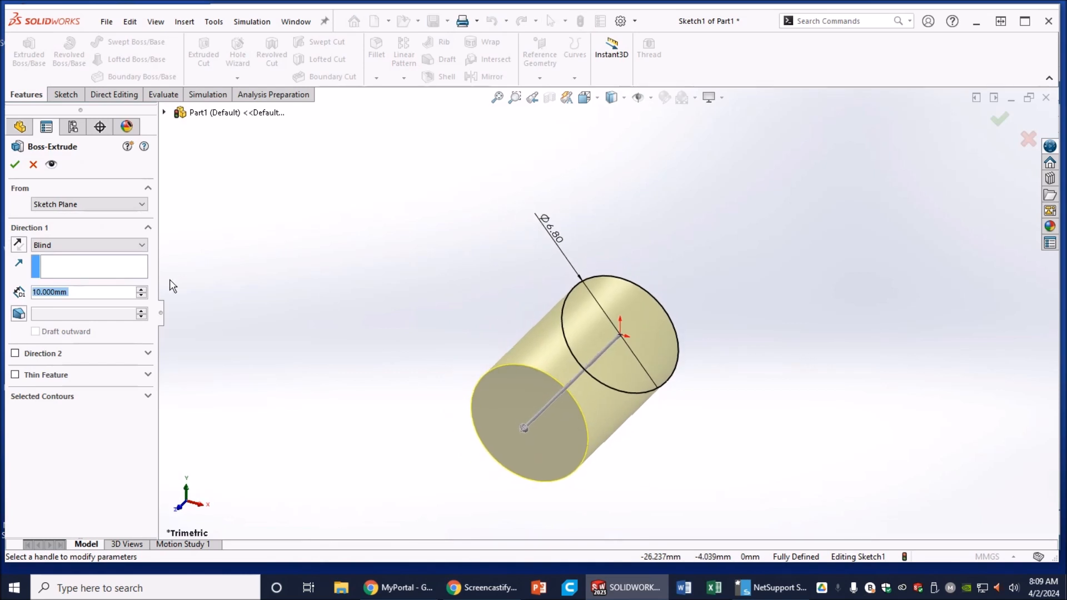
pyautogui.write('20')
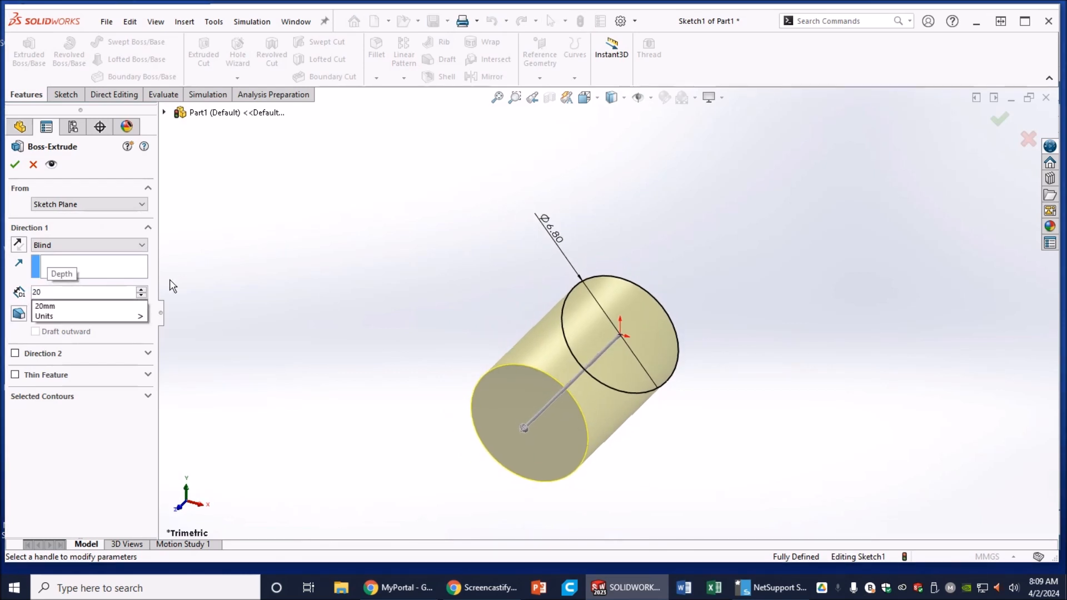
pyautogui.click(87, 306)
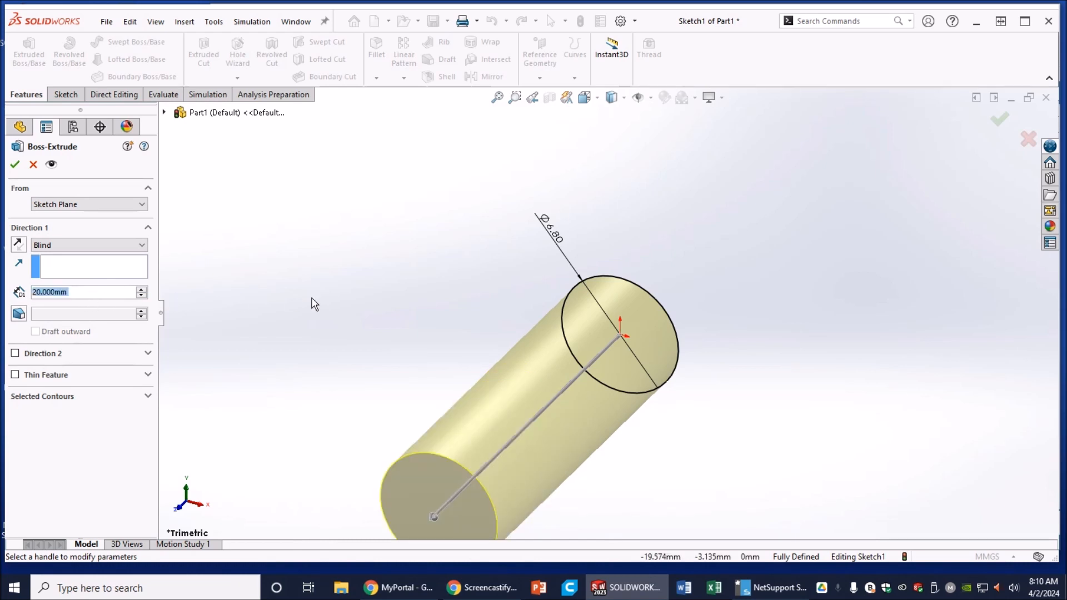
pyautogui.scroll(2, 356, 310)
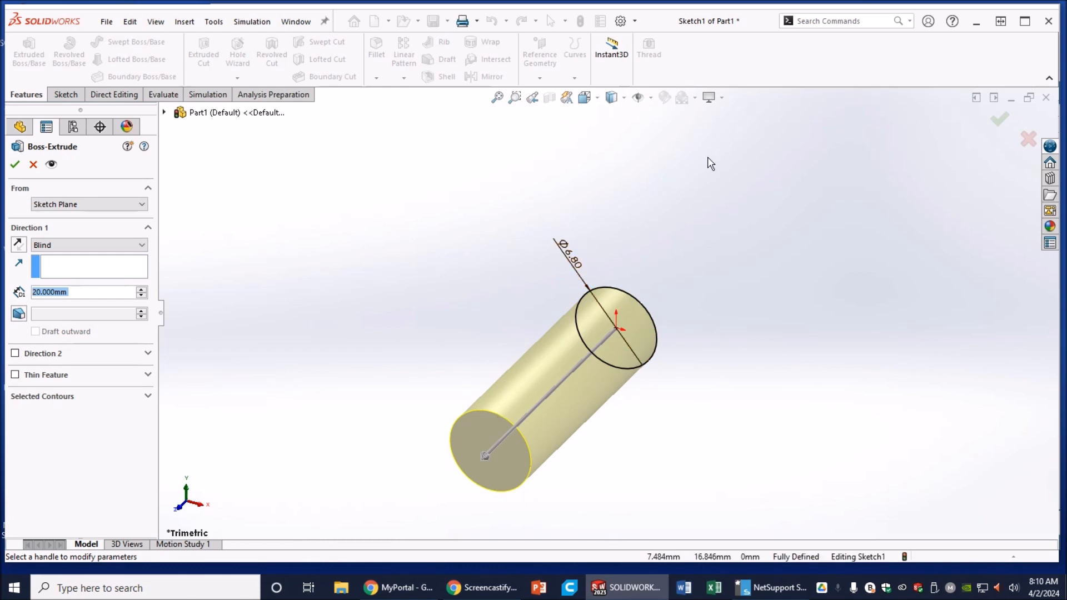
pyautogui.click(16, 165)
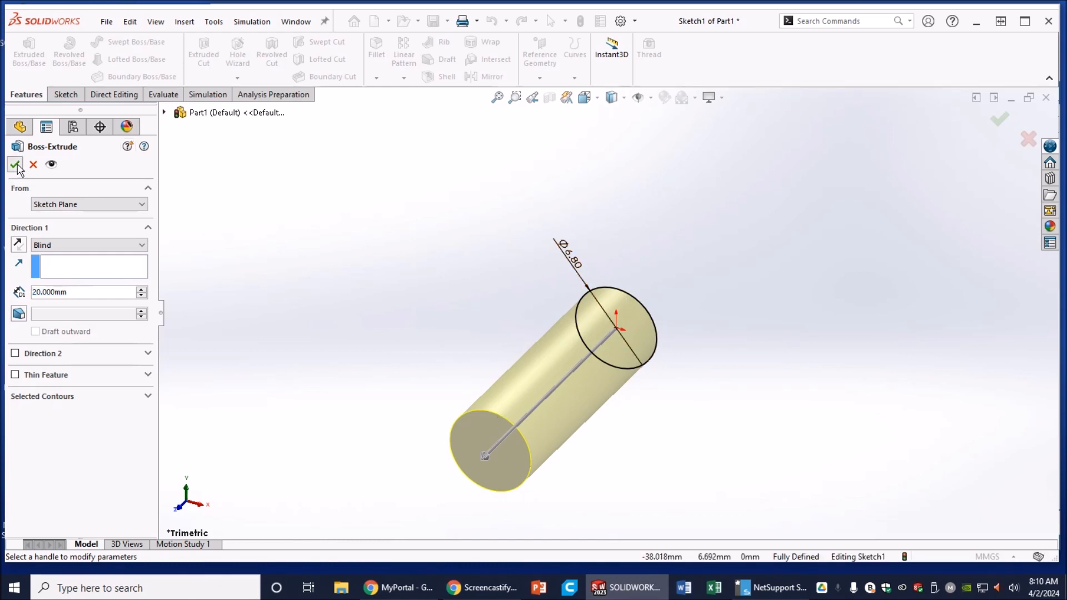
pyautogui.moveTo(439, 316); pyautogui.dragTo(426, 278, button='middle')
pyautogui.scroll(-2, 426, 278)
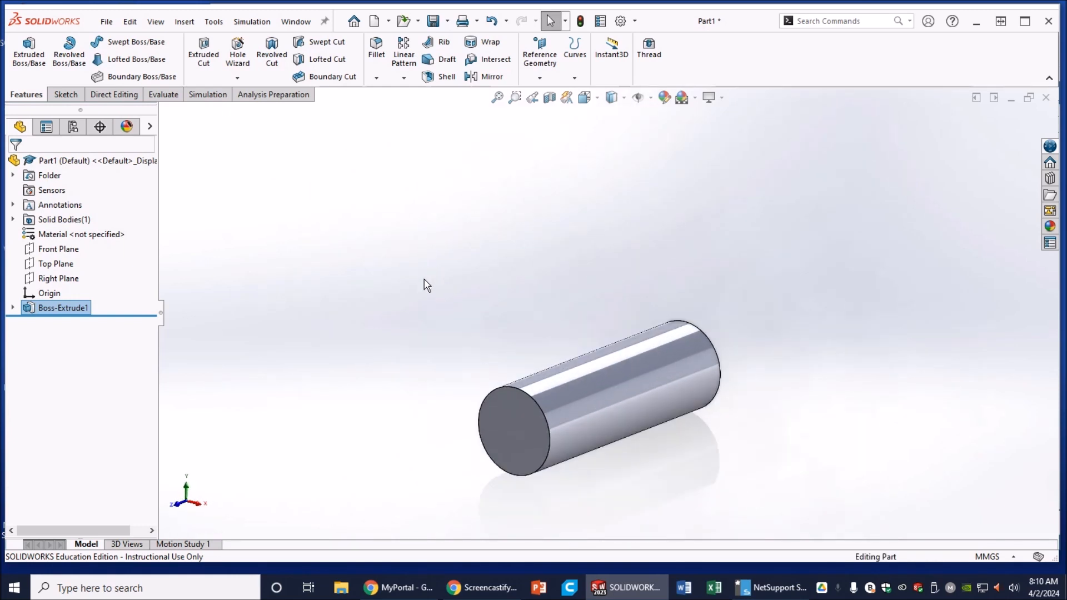
# Step: Chamfer the cylinder's front circular edge 1 mm at 45° and orbit to inspect the tip
pyautogui.click(377, 78)
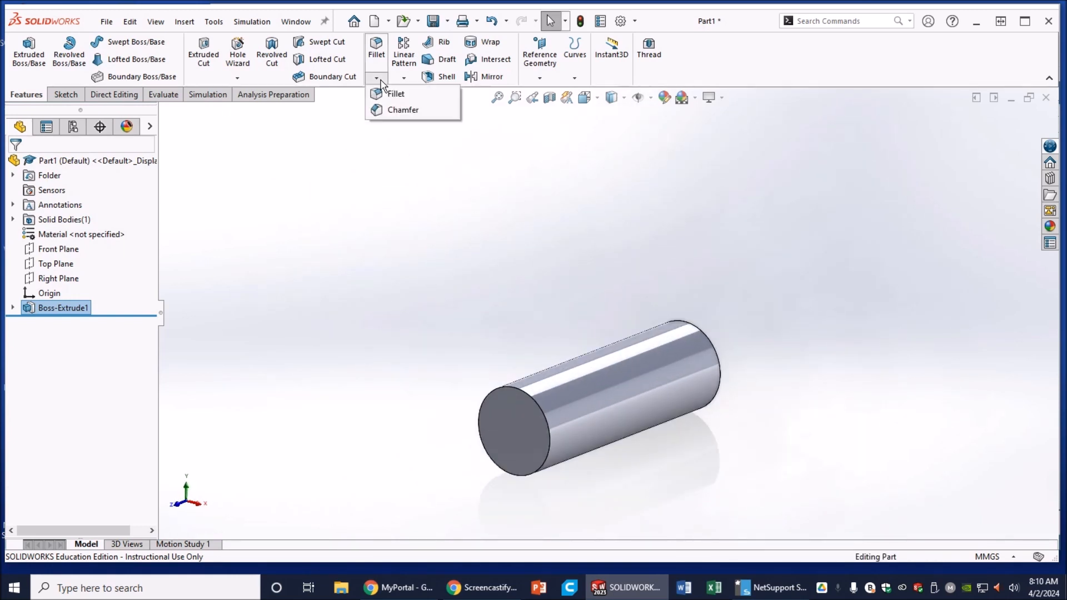
pyautogui.click(410, 111)
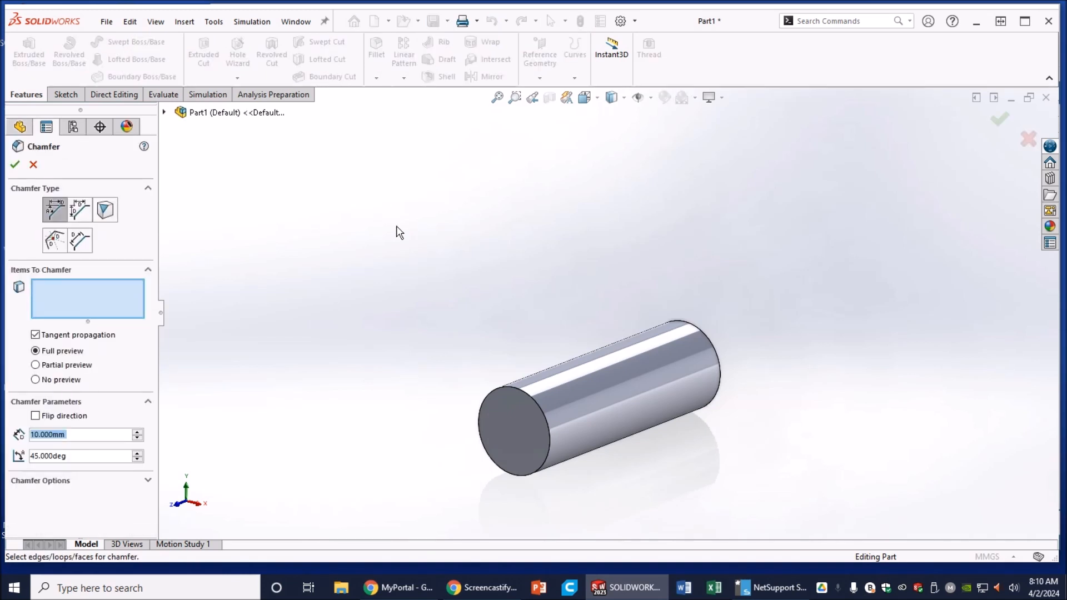
pyautogui.click(533, 402)
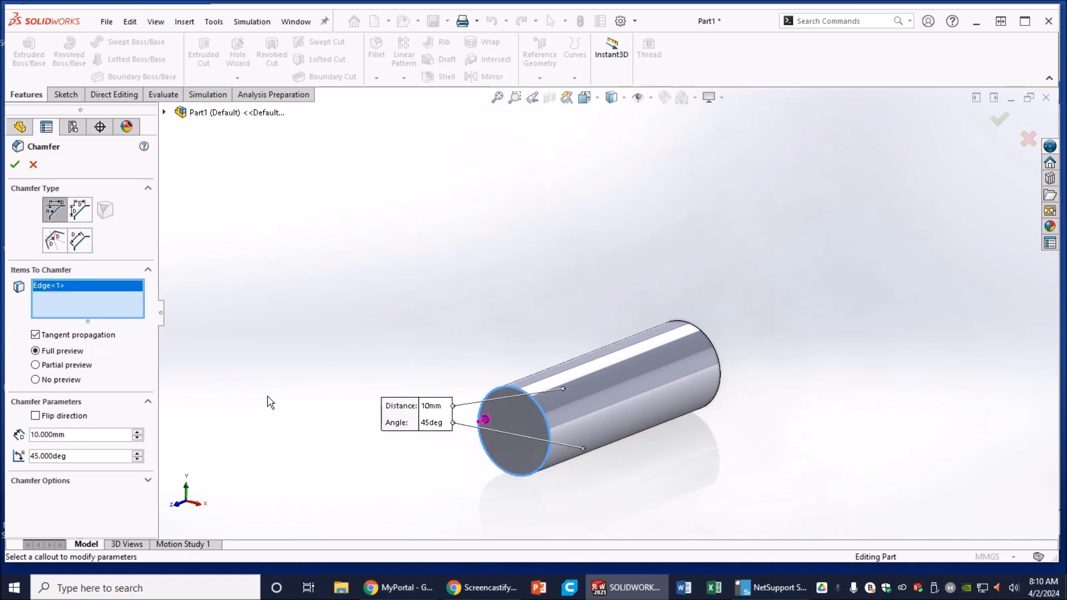
pyautogui.click(99, 438)
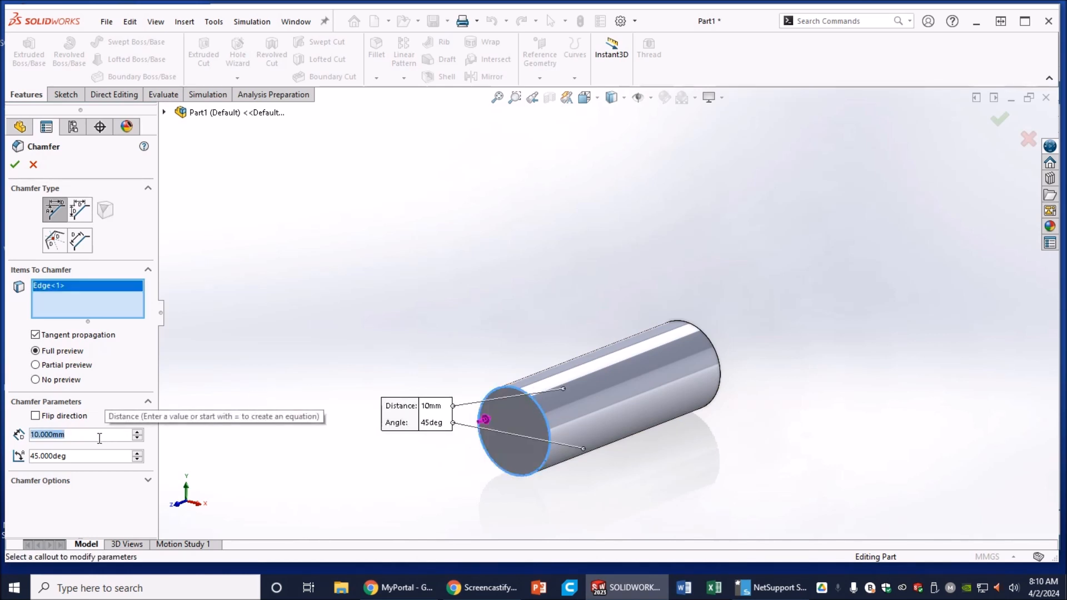
pyautogui.write('1')
pyautogui.press('Return')
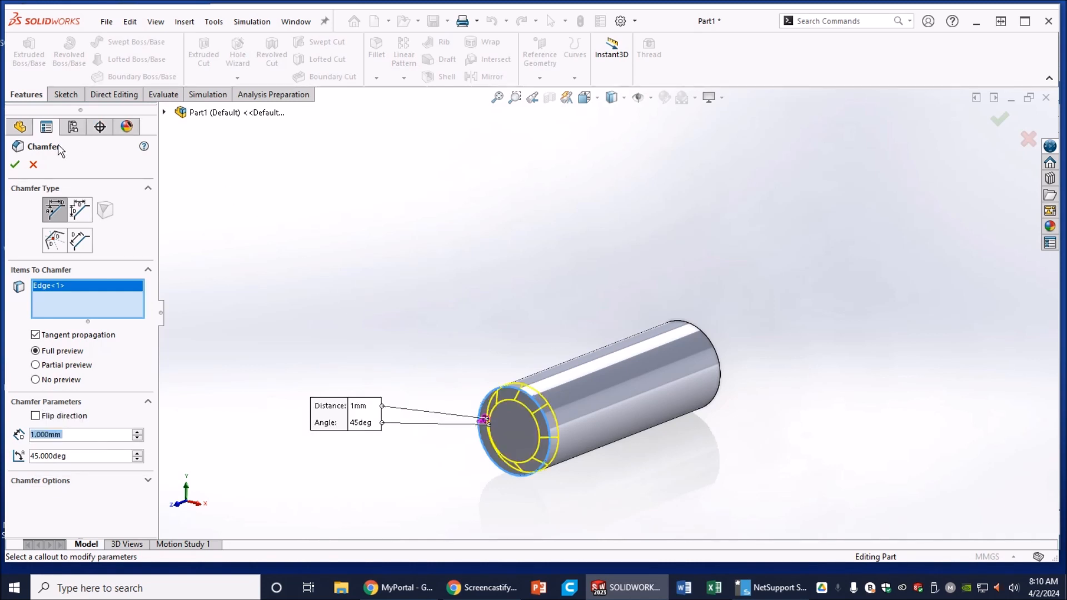
pyautogui.click(15, 165)
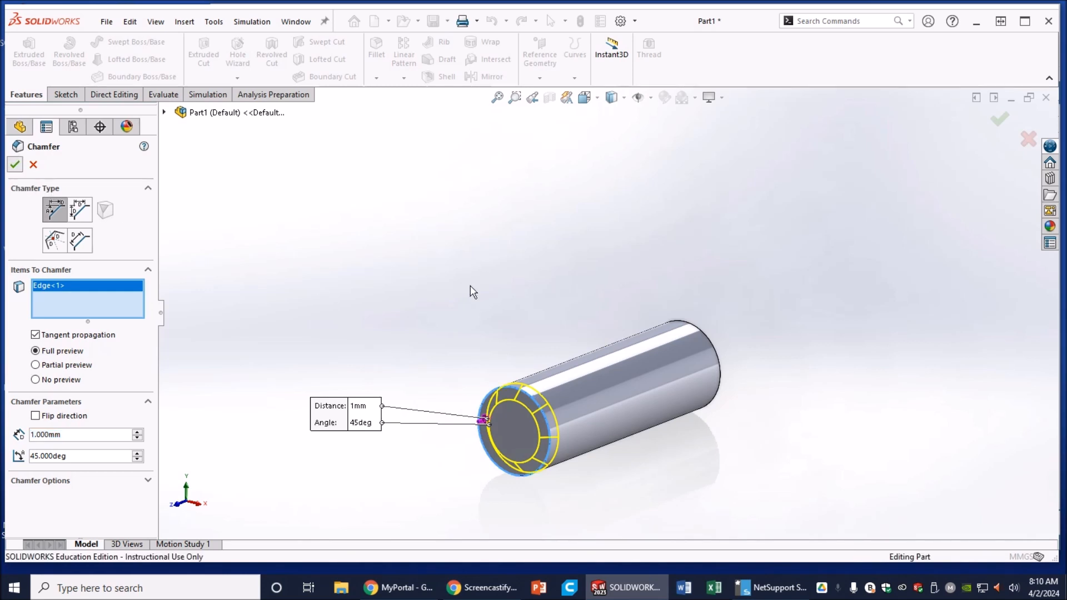
pyautogui.moveTo(641, 308); pyautogui.dragTo(593, 281, button='middle')
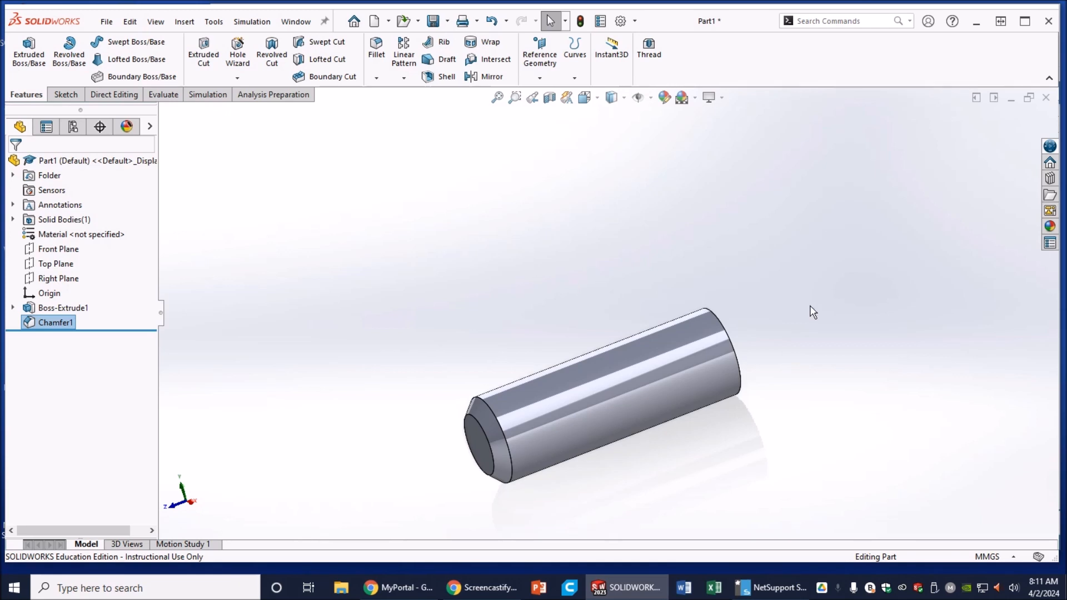
# Step: Save the pin as a SOLIDWORKS part in 03 CLC, named with the student's name
pyautogui.scroll(2, 712, 500)
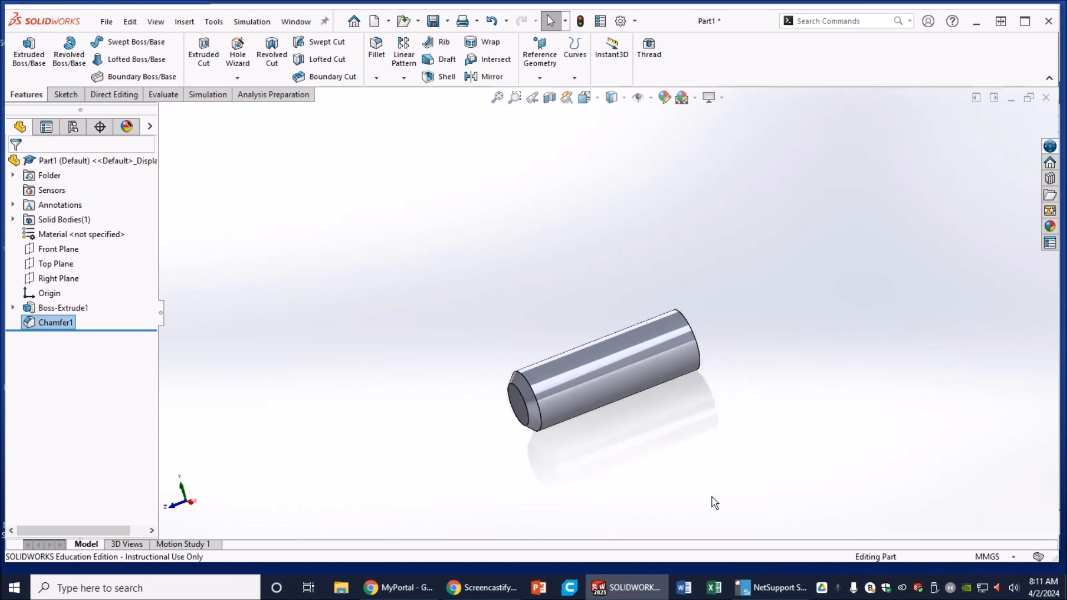
pyautogui.scroll(-1, 640, 434)
pyautogui.scroll(-2, 534, 235)
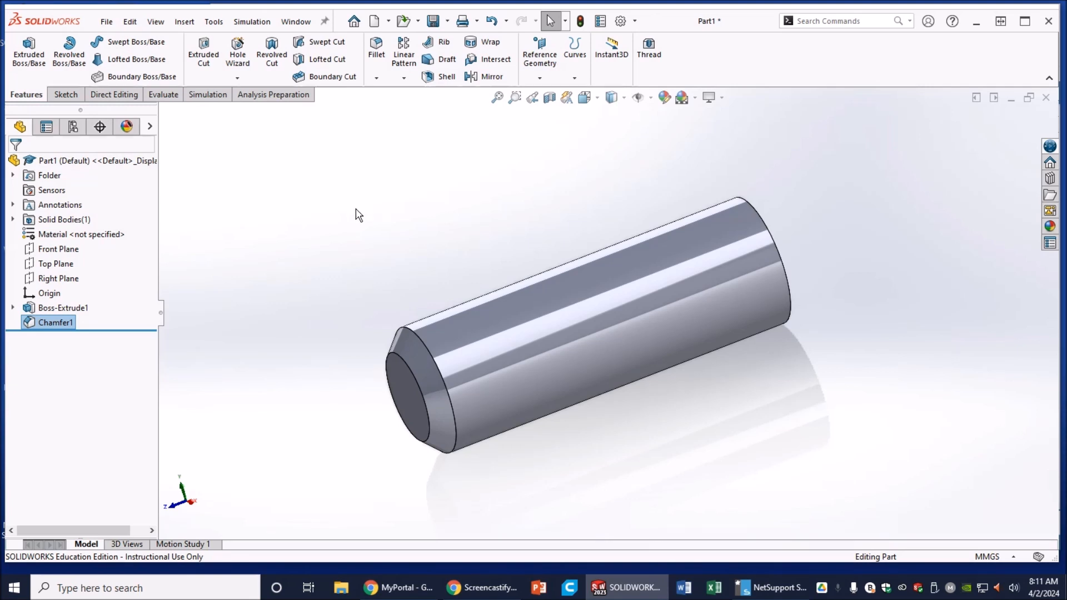
pyautogui.click(105, 21)
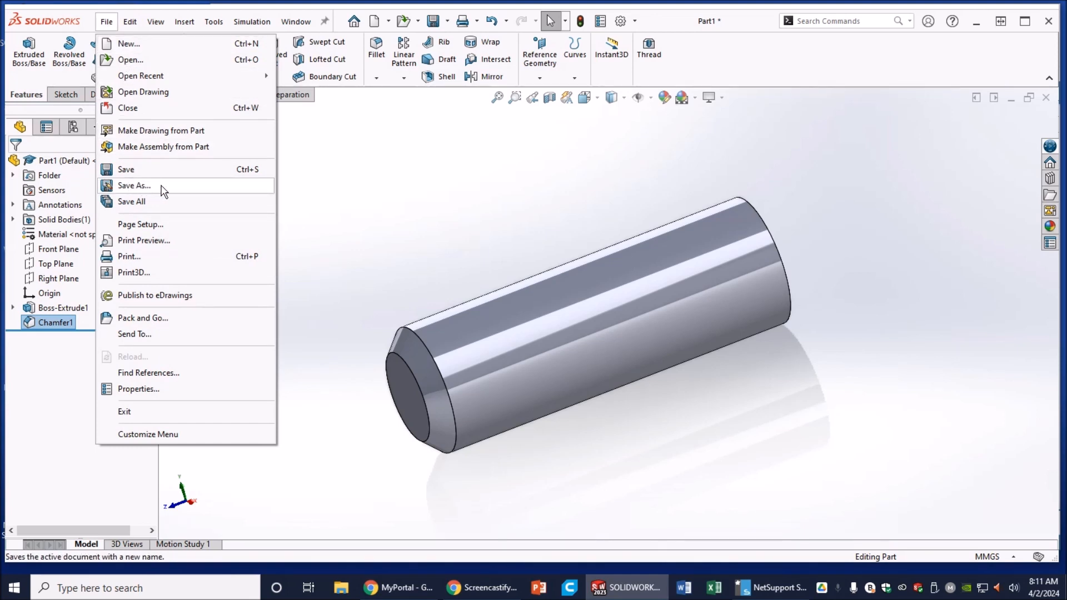
pyautogui.click(133, 185)
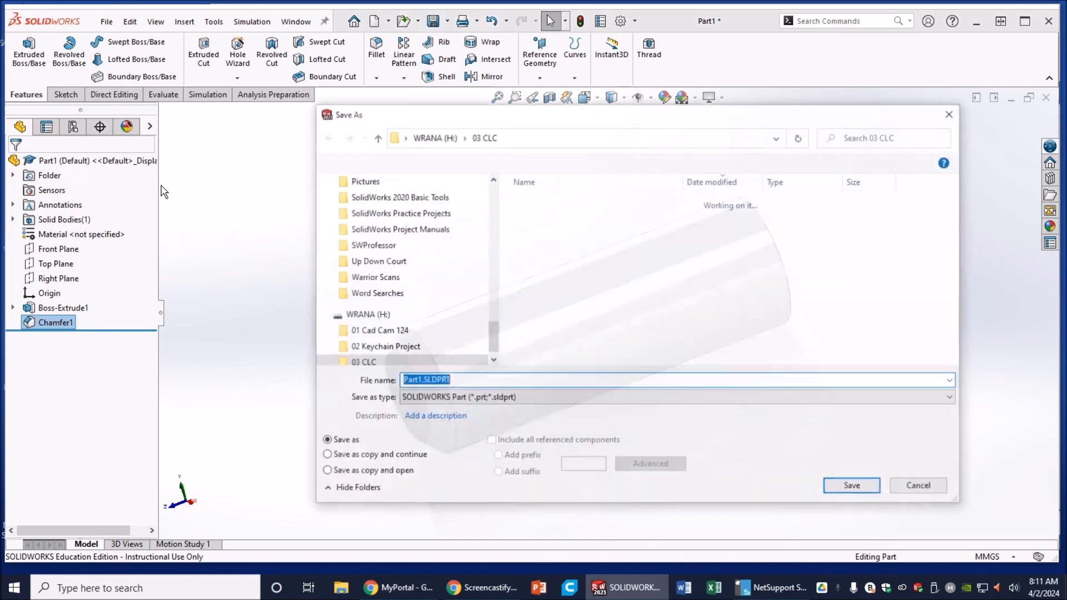
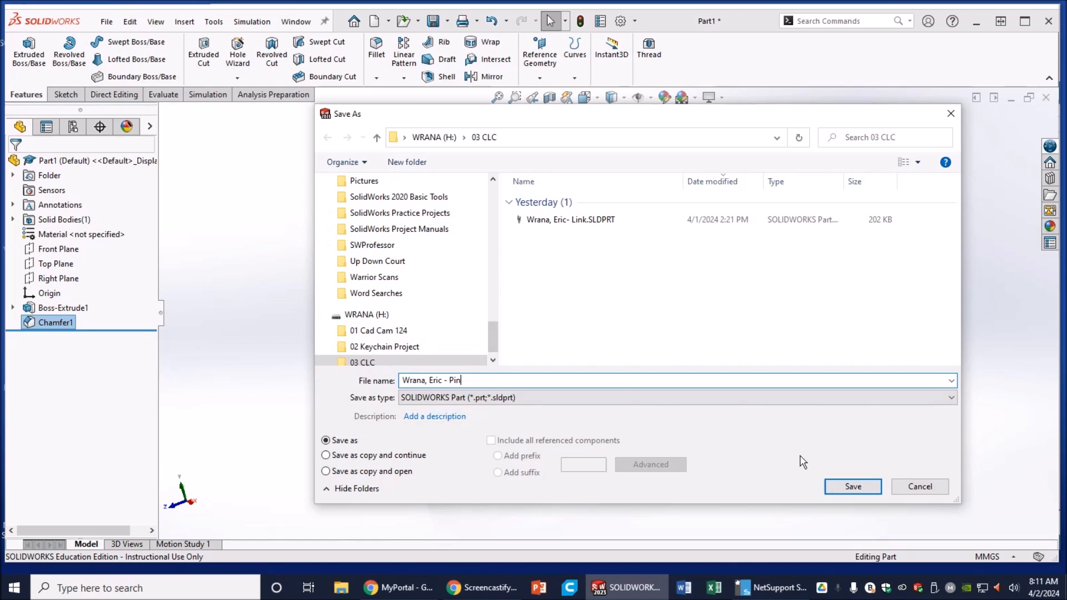
pyautogui.click(870, 490)
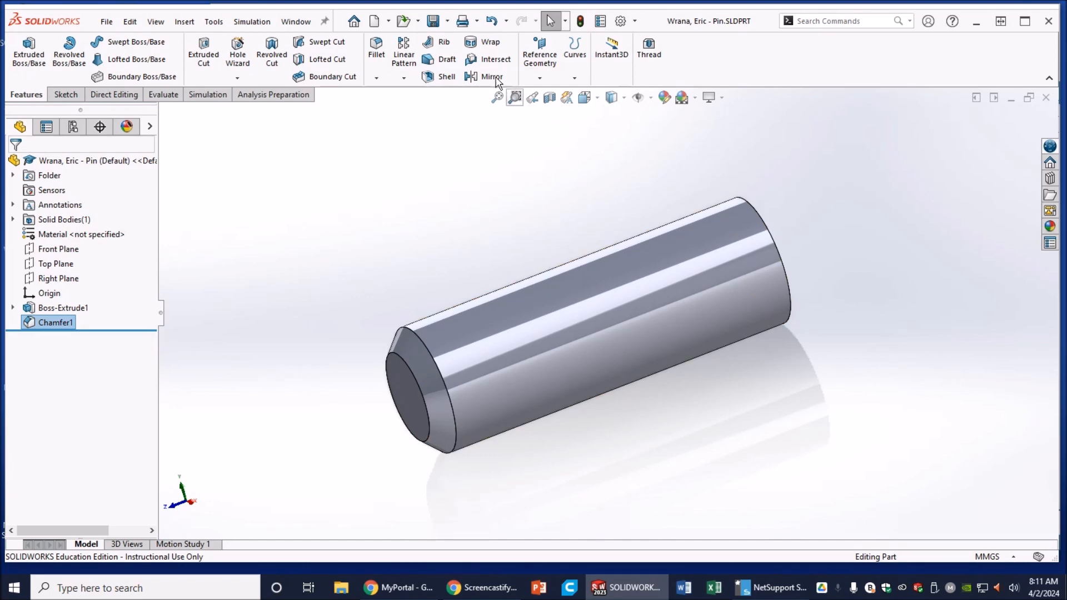
pyautogui.click(446, 24)
# Step: Export an STL copy of the pin to the 03 CLC folder, including all bodies
pyautogui.click(460, 54)
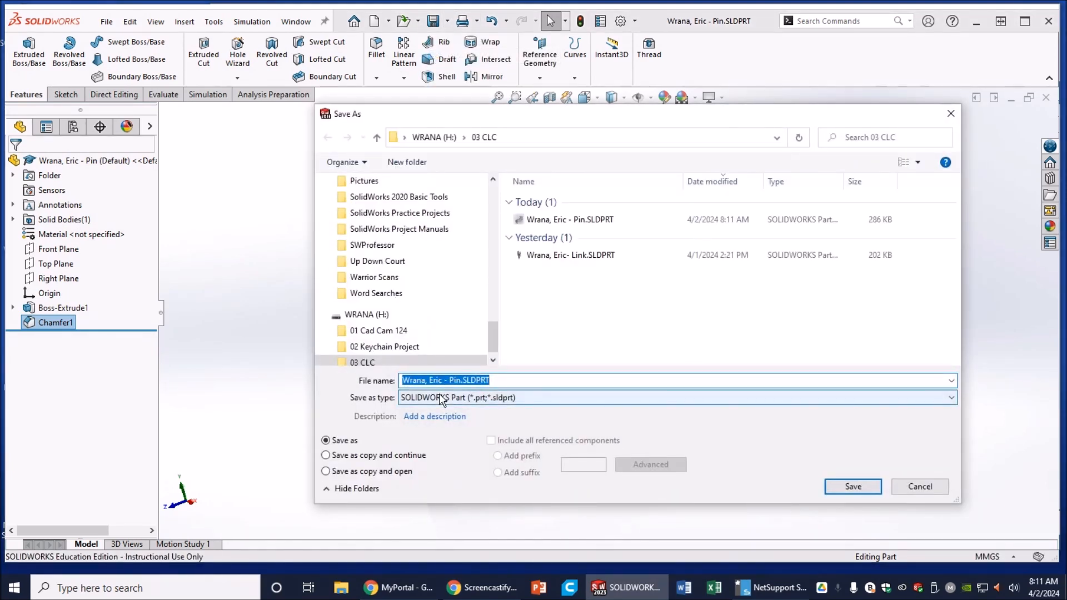
pyautogui.click(441, 398)
pyautogui.click(422, 384)
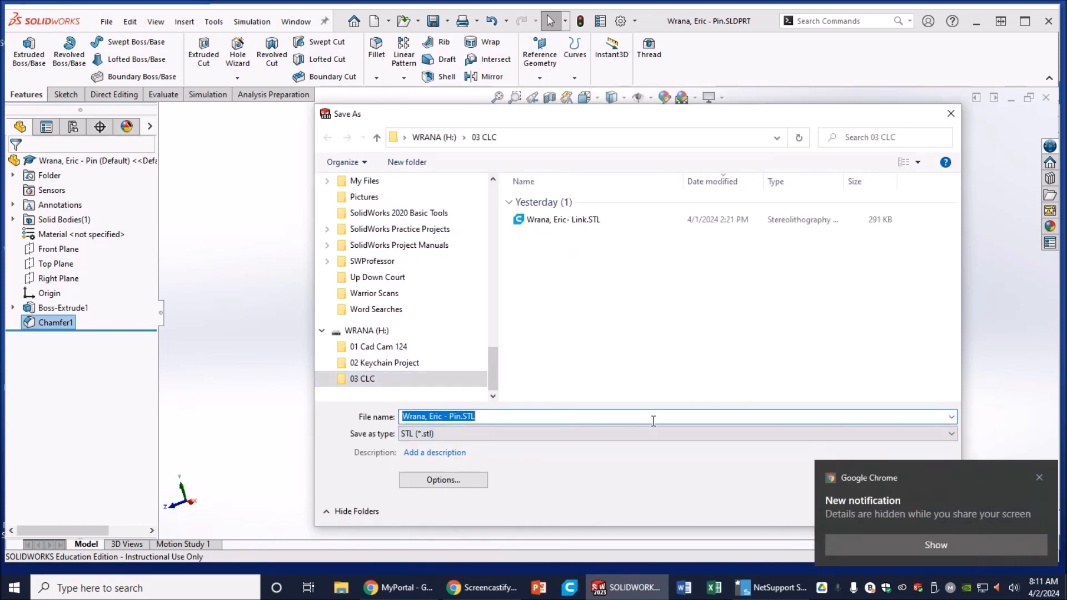
pyautogui.click(1039, 478)
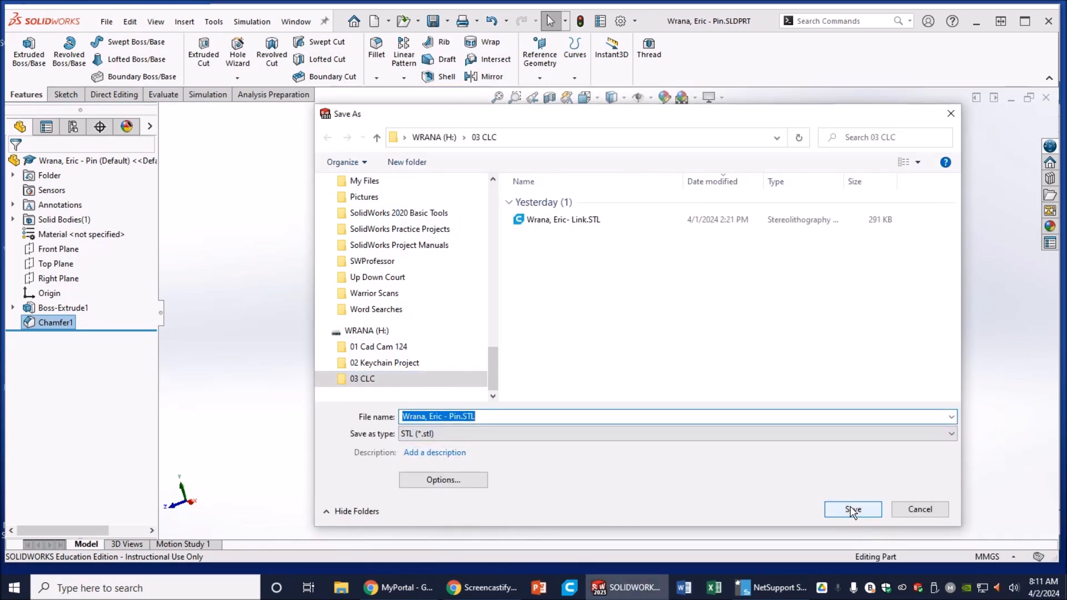
pyautogui.click(853, 510)
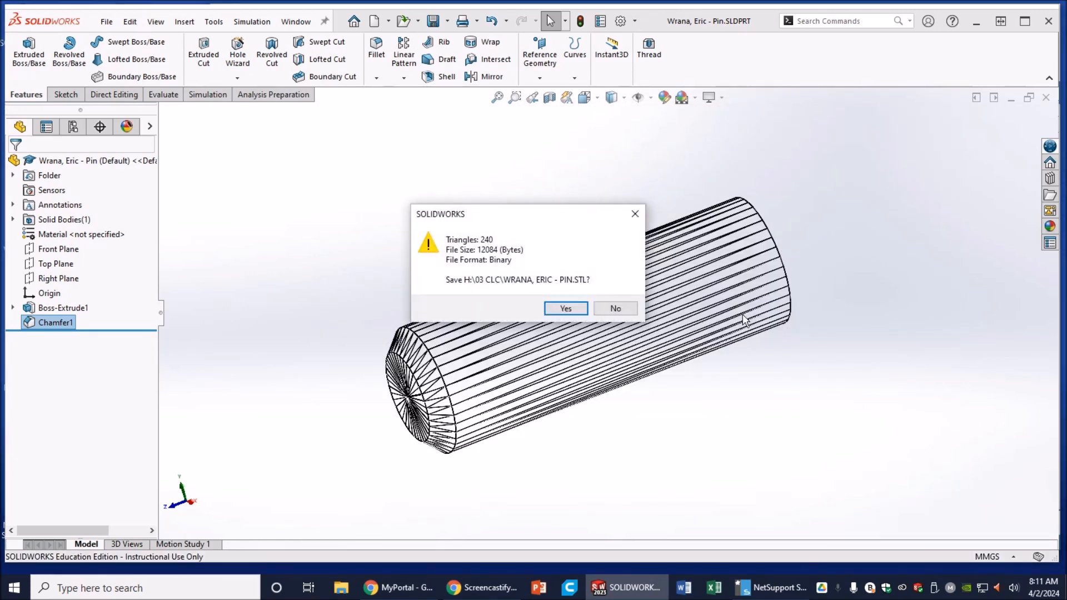
pyautogui.click(566, 309)
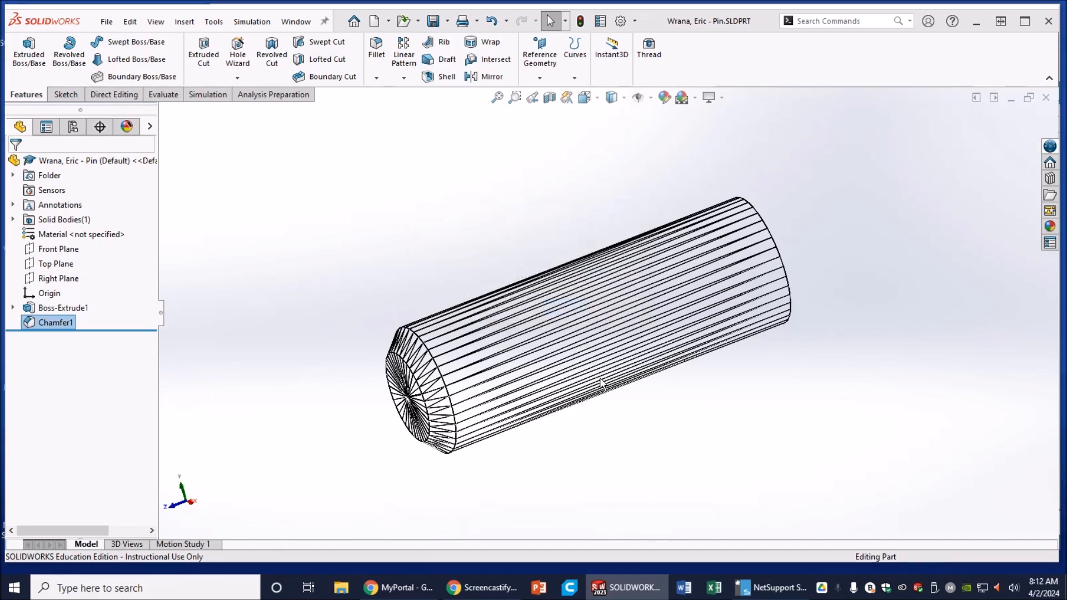
pyautogui.click(586, 275)
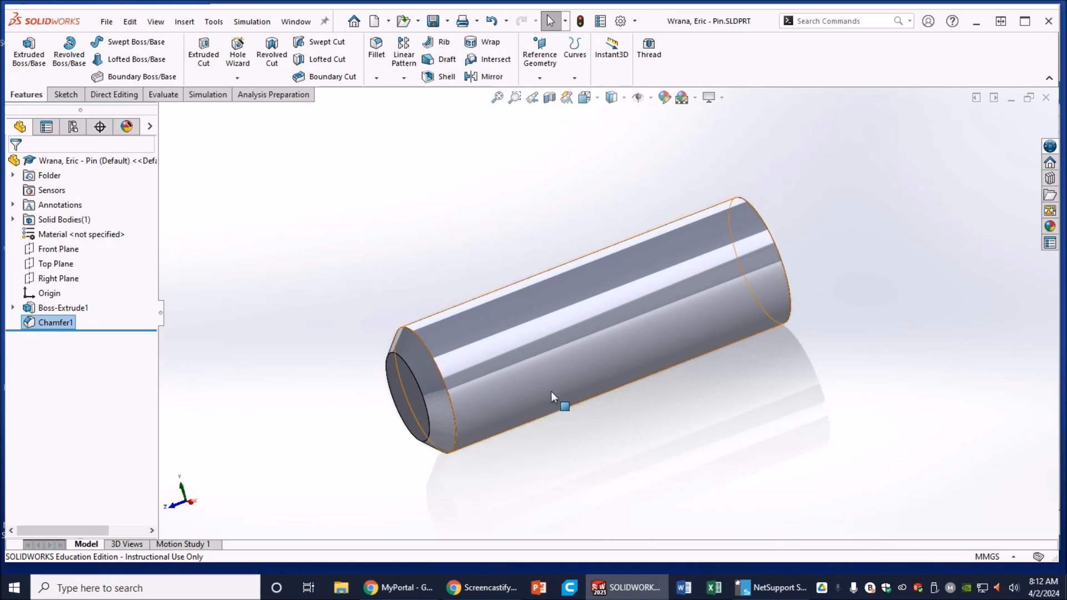
# Step: Launch Ultimaker Cura 4.4 from the Start menu
pyautogui.click(14, 588)
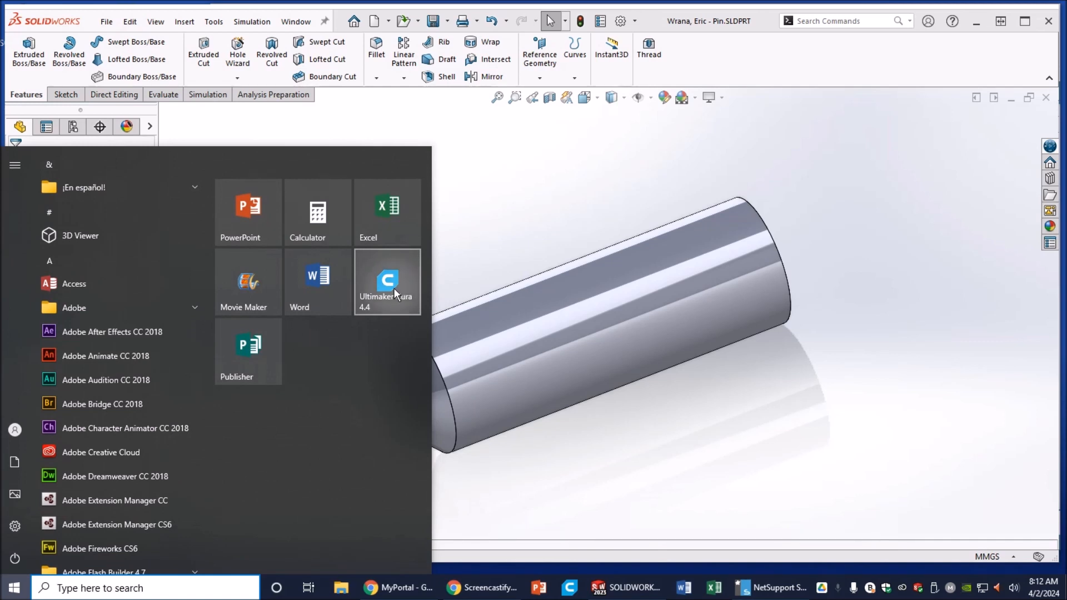
pyautogui.click(395, 289)
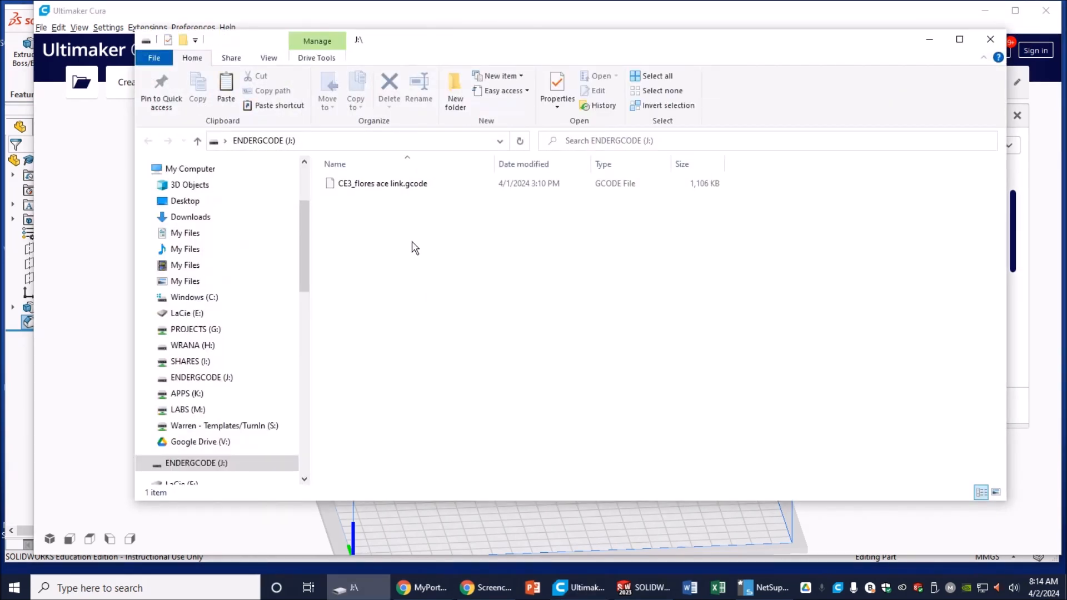
# Step: Permanently delete the old G-code file from the ENDERGCODE drive and minimize File Explorer
pyautogui.rightClick(398, 189)
pyautogui.click(436, 342)
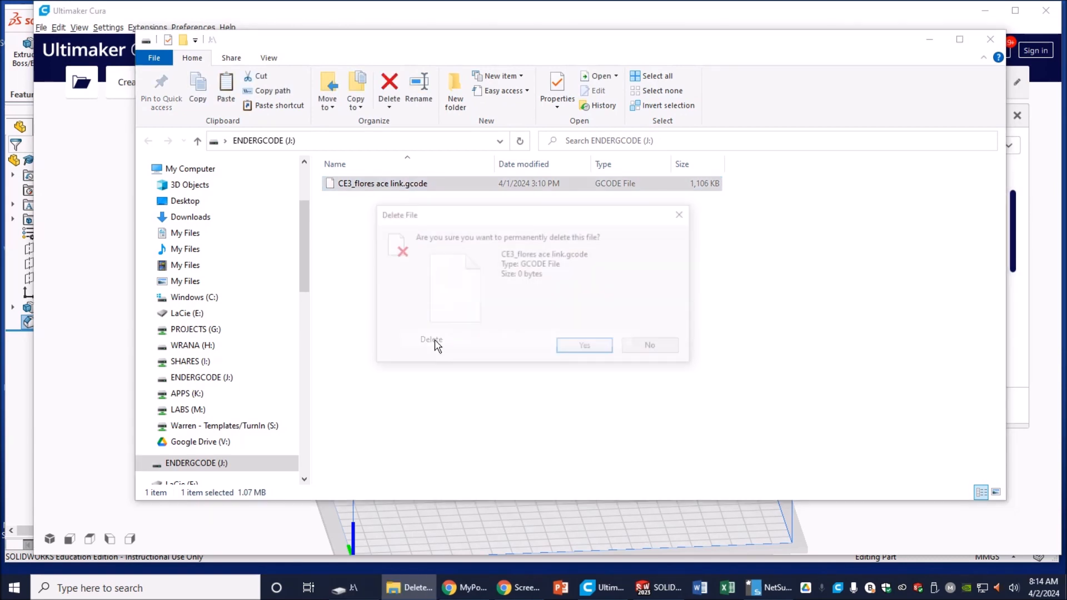
pyautogui.click(583, 349)
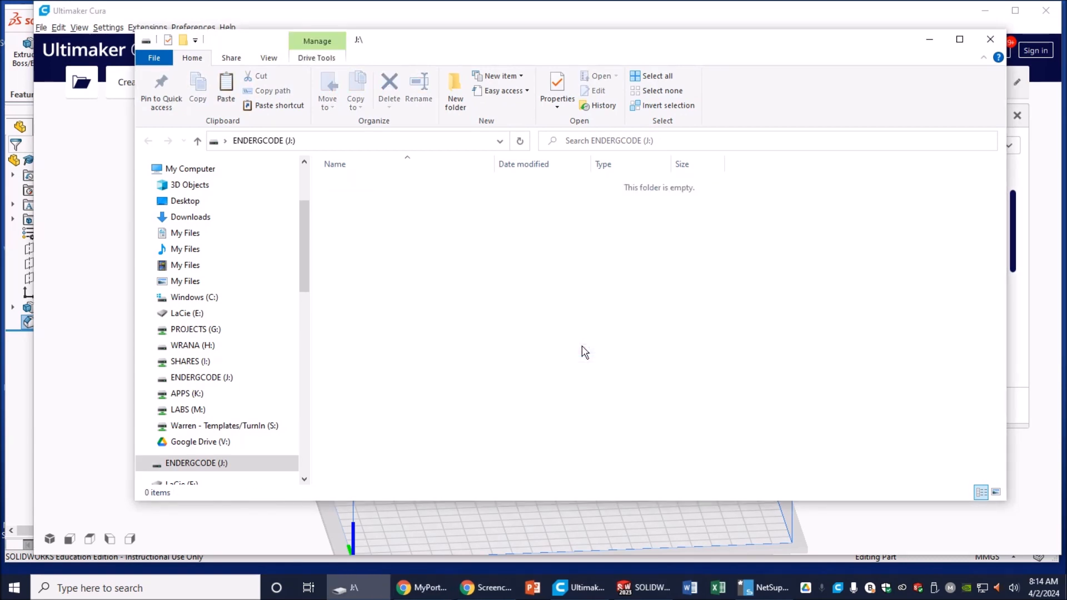
pyautogui.click(927, 40)
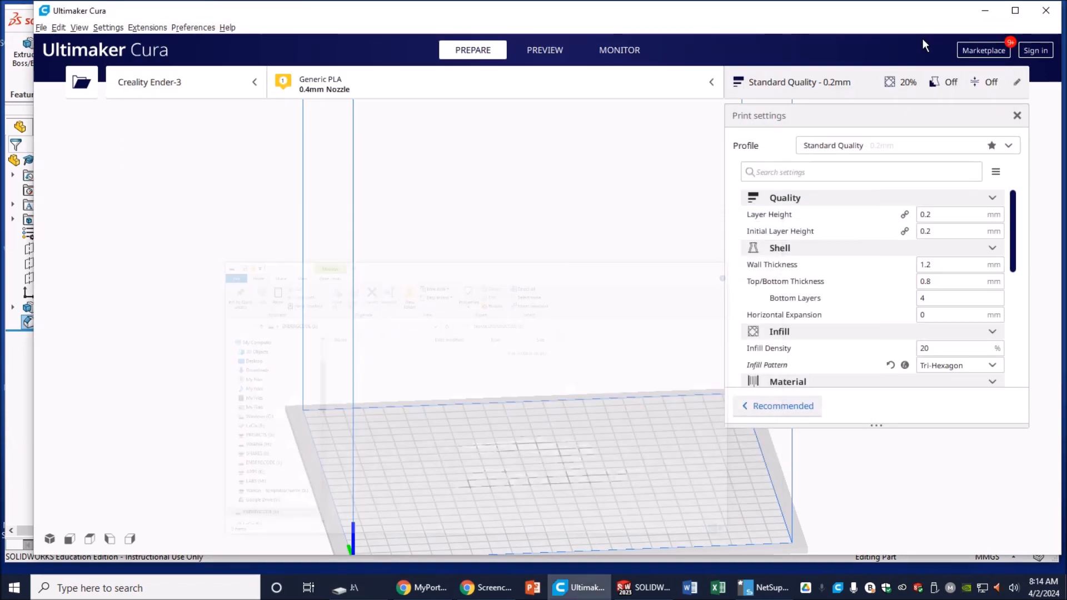
# Step: Load the pin STL from the 03 CLC folder onto Cura's build plate
pyautogui.click(82, 83)
pyautogui.scroll(-8, 138, 256)
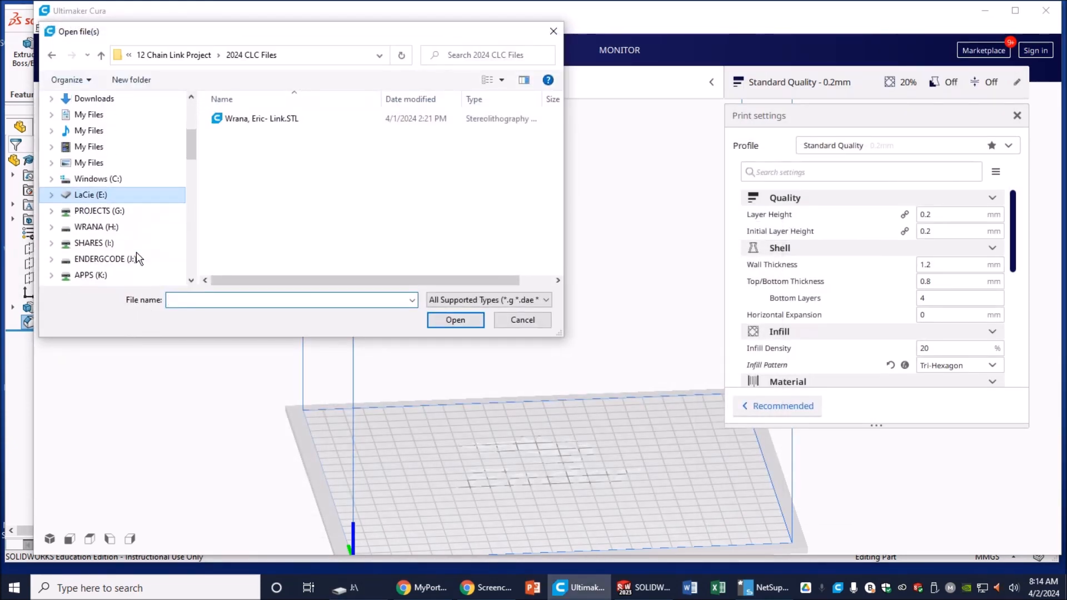
pyautogui.scroll(-10, 139, 256)
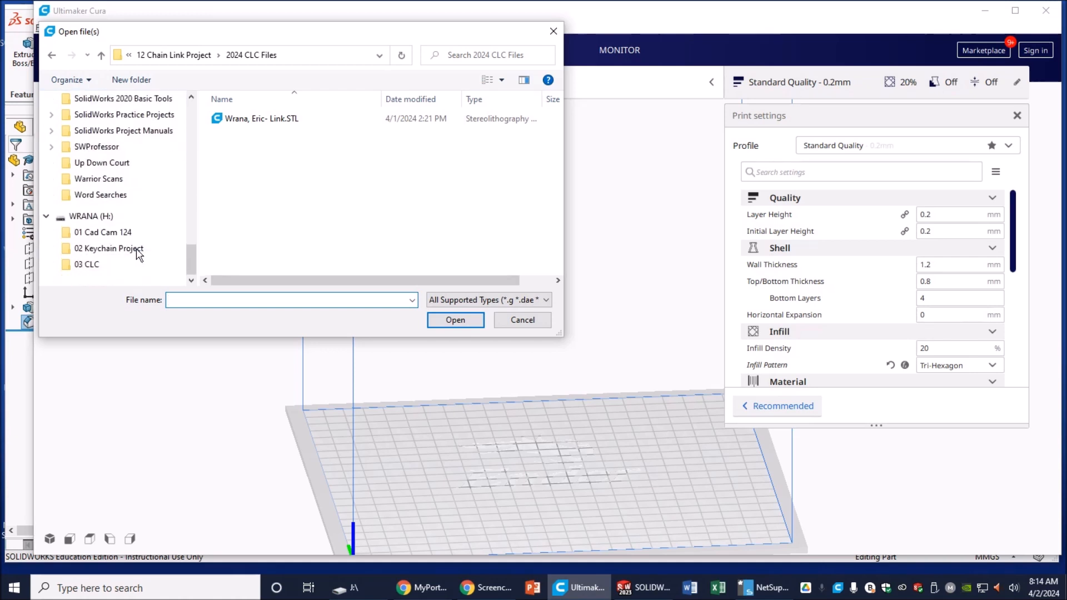
pyautogui.click(80, 270)
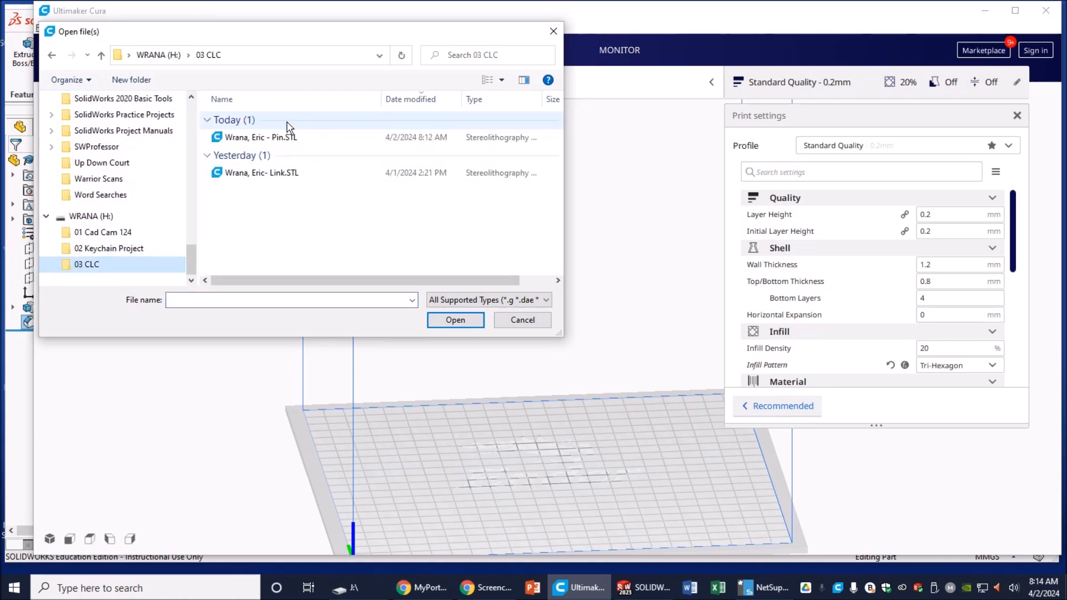
pyautogui.click(277, 138)
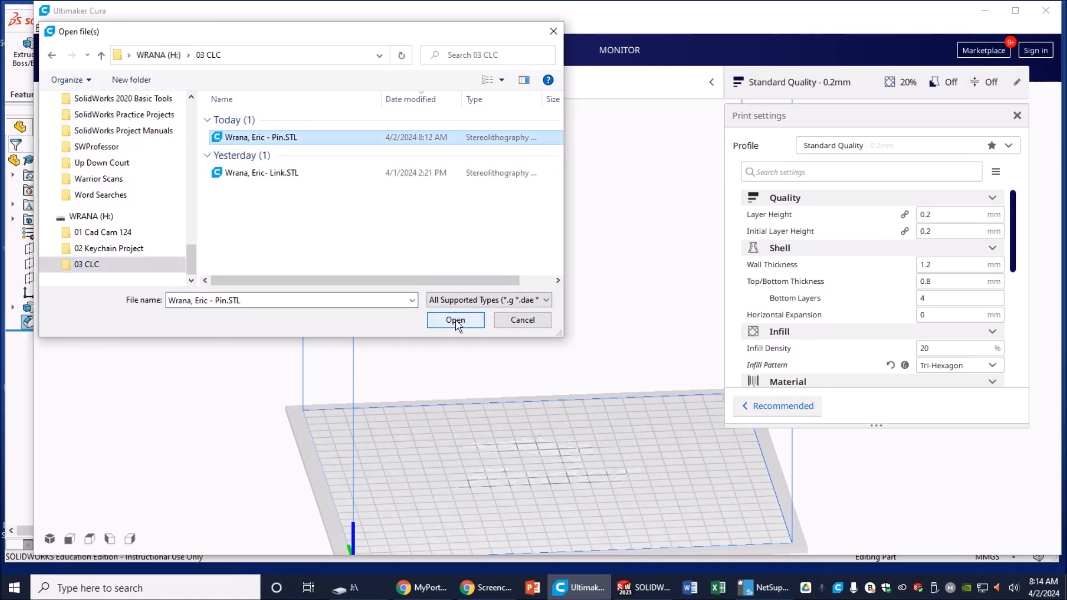
pyautogui.click(454, 321)
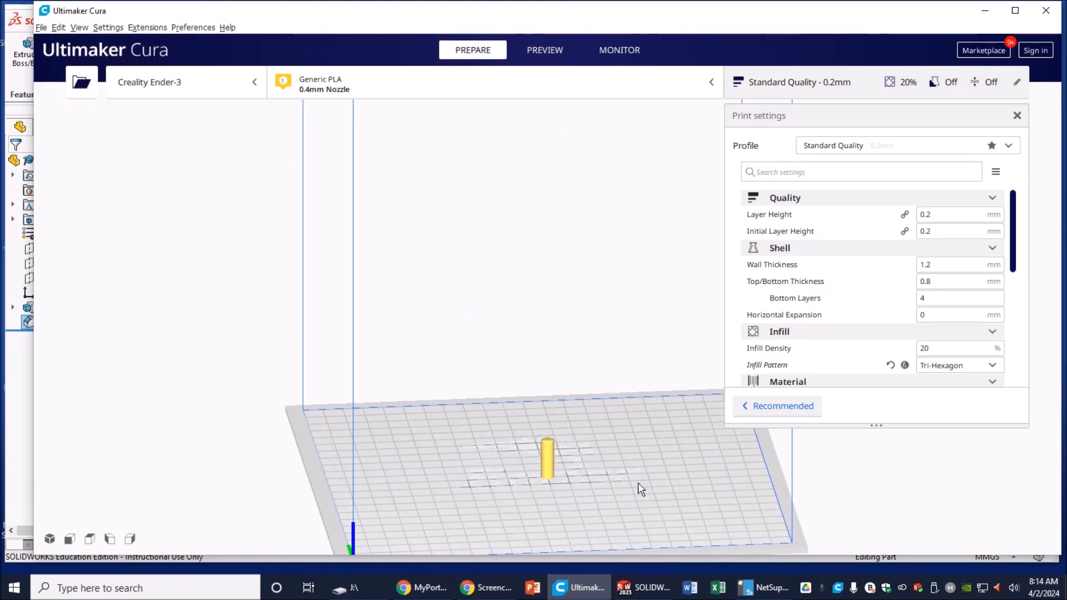
# Step: Rotate the pin 90° so it lies on its side
pyautogui.moveTo(634, 473); pyautogui.dragTo(452, 288, button='middle')
pyautogui.scroll(-1, 467, 304)
pyautogui.scroll(5, 468, 311)
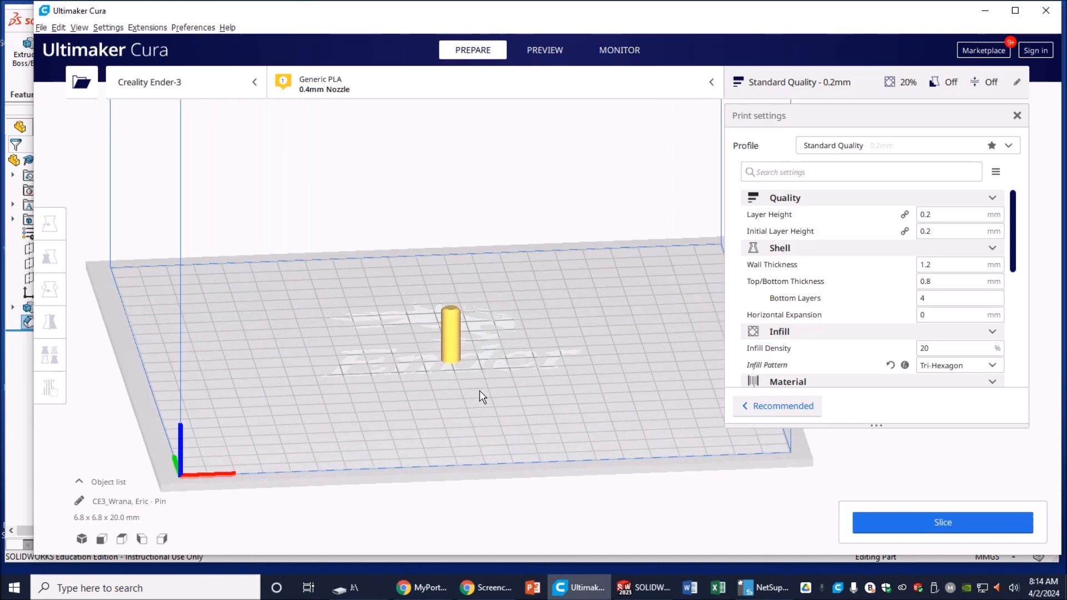
pyautogui.moveTo(453, 439); pyautogui.dragTo(554, 437, button='right')
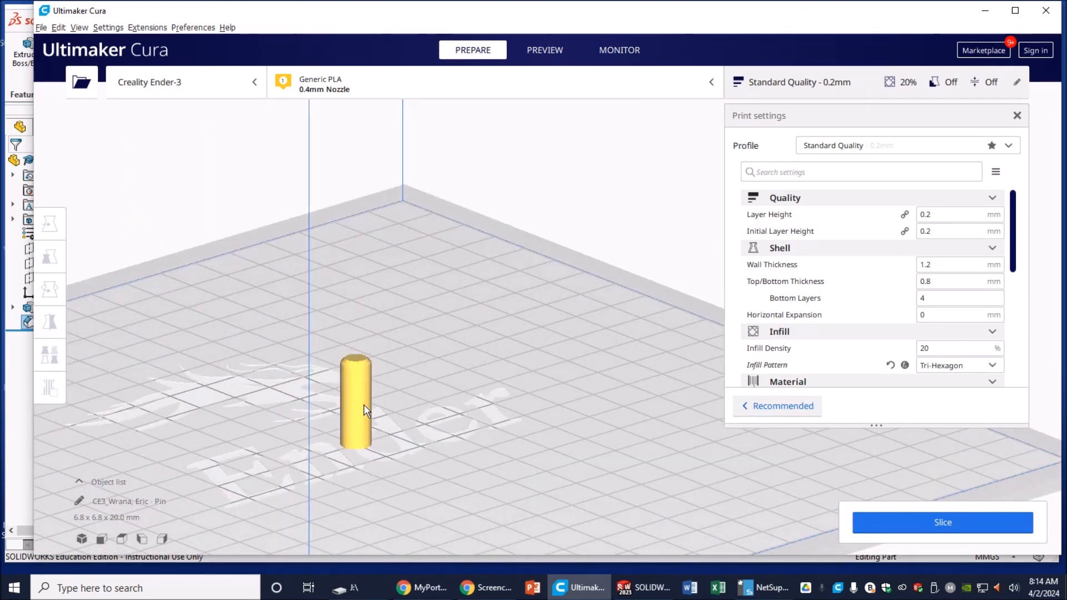
pyautogui.click(356, 392)
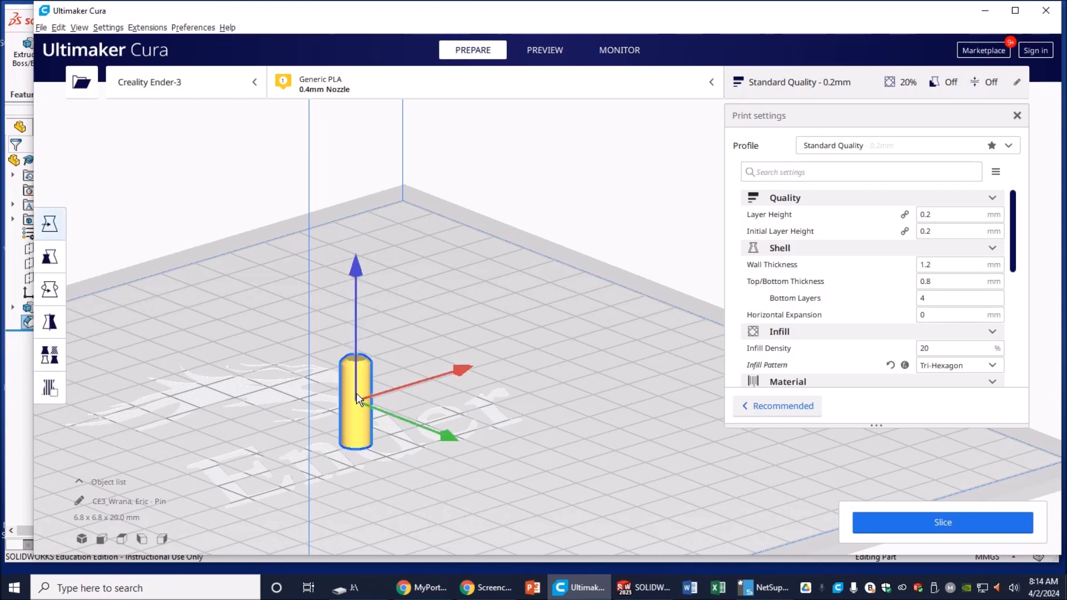
pyautogui.click(49, 291)
pyautogui.moveTo(276, 317); pyautogui.dragTo(435, 362)
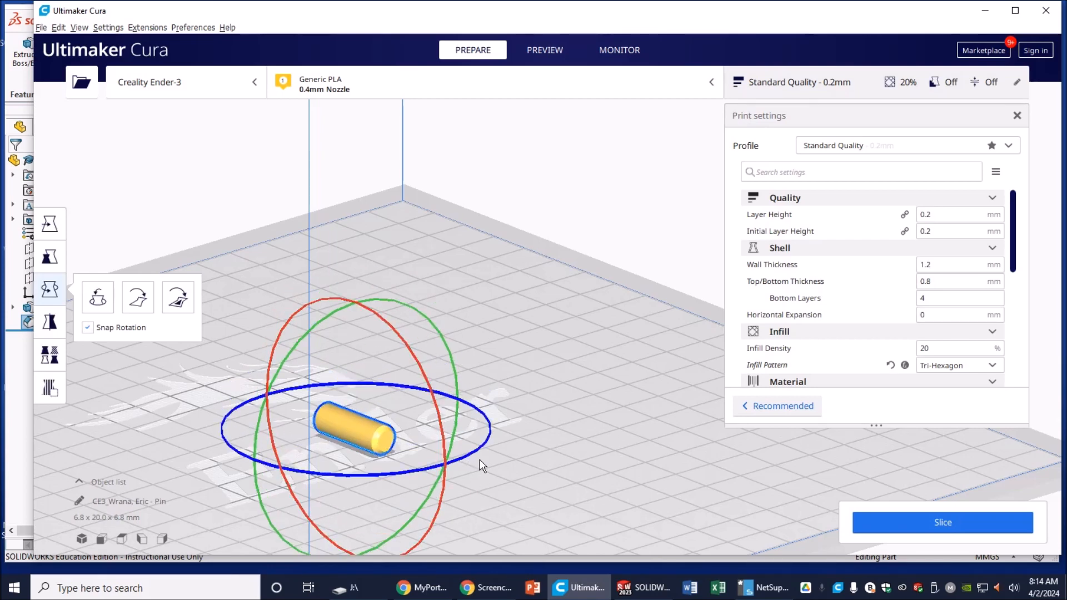
# Step: Move the lying pin to X -49.7756 mm, Y 50.4173 mm on the build plate
pyautogui.moveTo(507, 469); pyautogui.dragTo(398, 446, button='right')
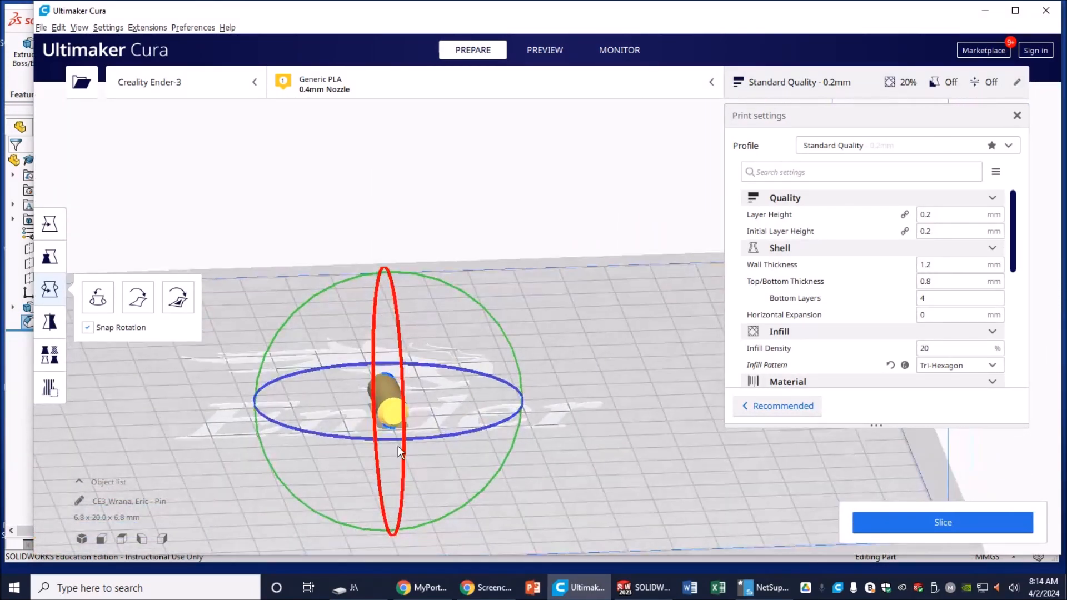
pyautogui.click(50, 224)
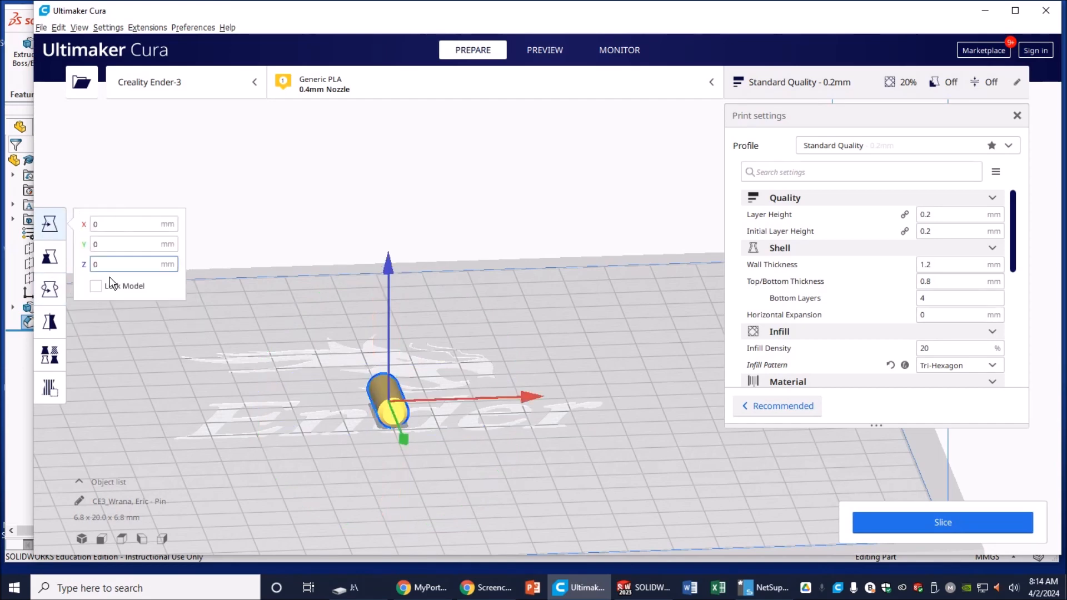
pyautogui.scroll(-3, 323, 416)
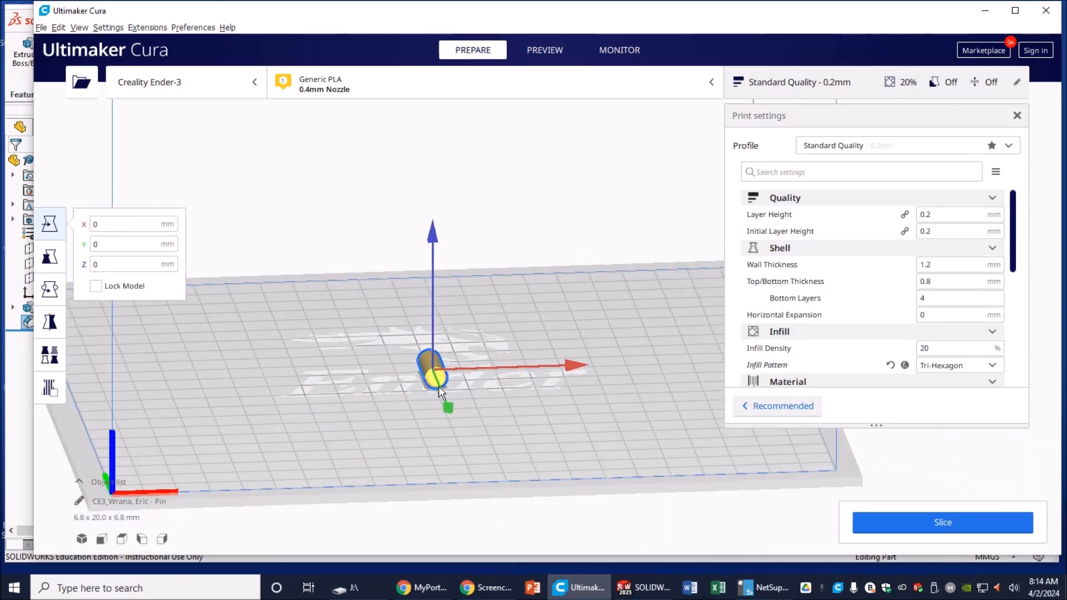
pyautogui.moveTo(445, 404); pyautogui.dragTo(455, 453)
pyautogui.moveTo(593, 418); pyautogui.dragTo(426, 414)
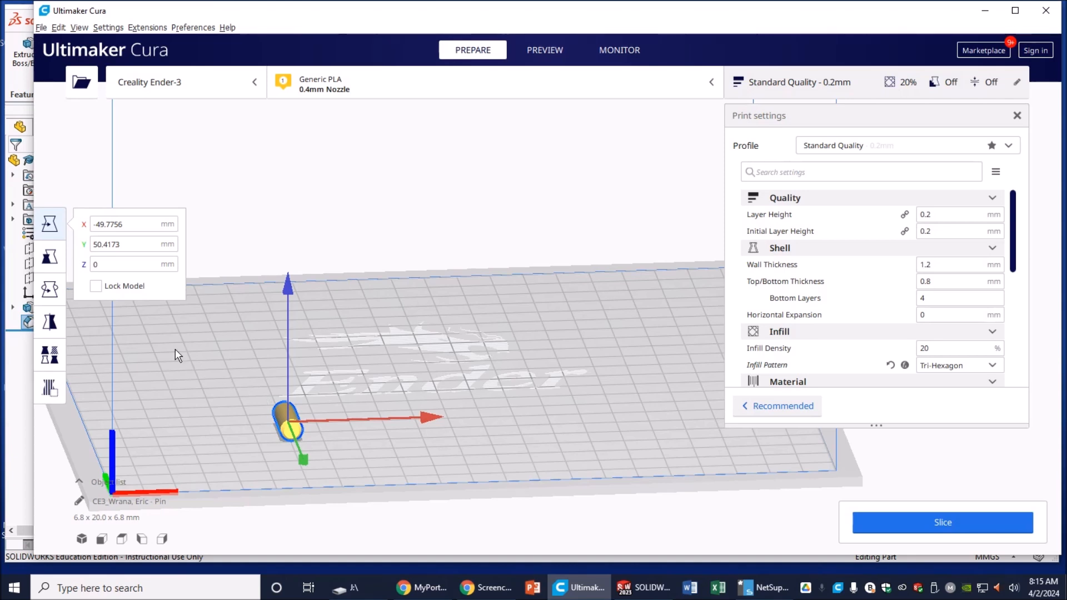
# Step: Multiply the selected pin to add one copy
pyautogui.rightClick(283, 411)
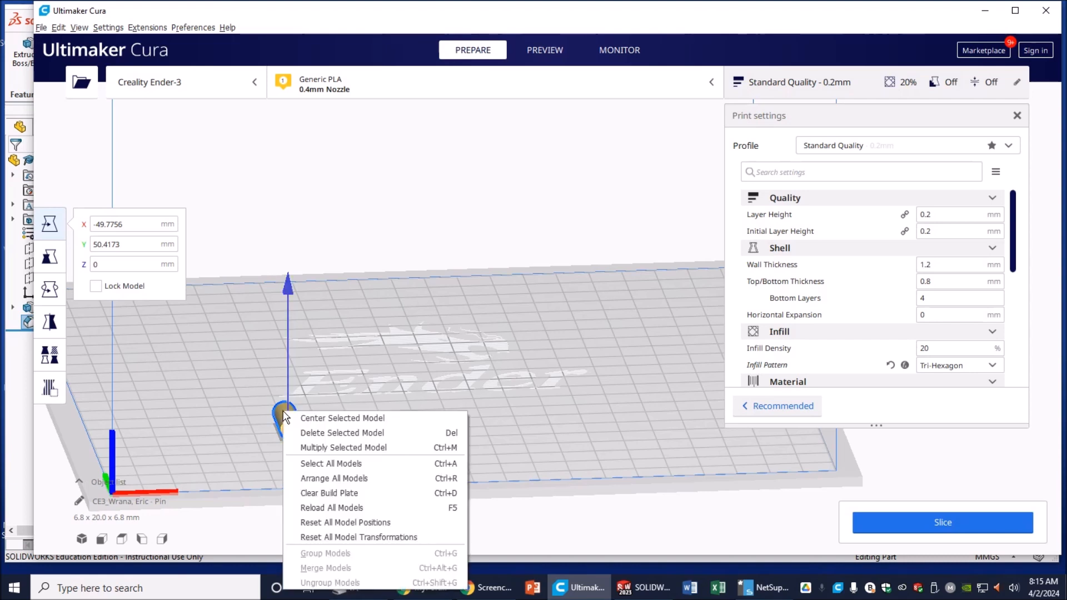
pyautogui.click(326, 445)
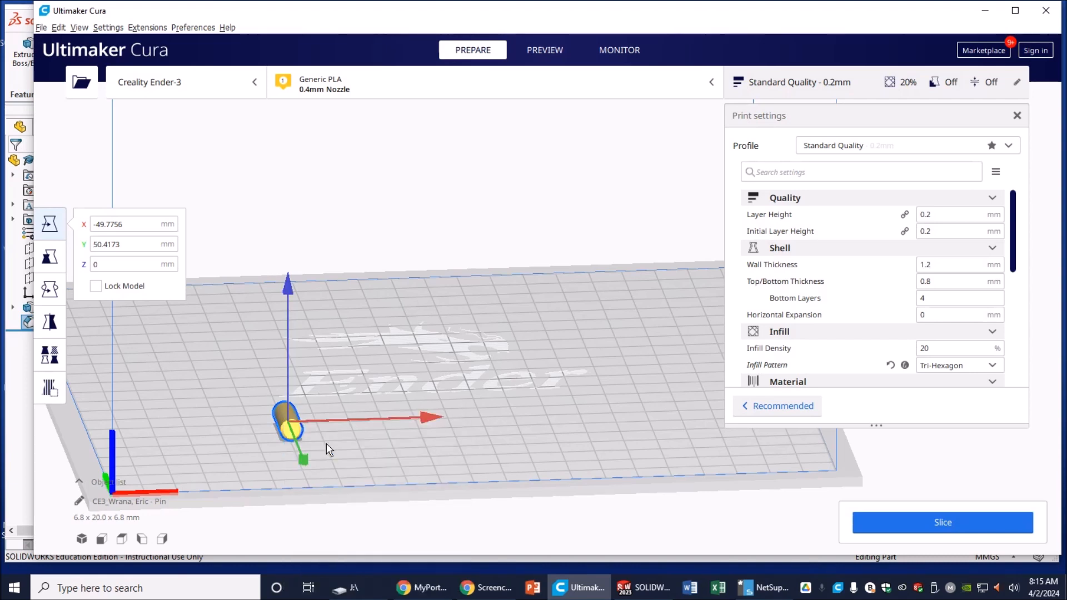
pyautogui.click(566, 300)
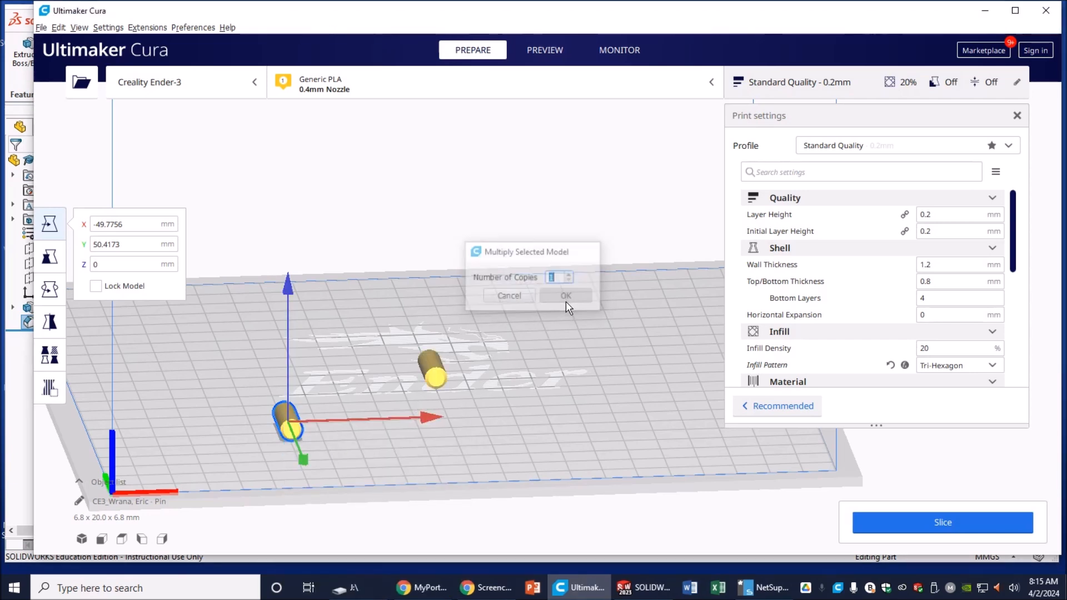
# Step: Position the copied pin toward the right at X 57.5207 mm, Y 50.1109 mm
pyautogui.click(432, 362)
pyautogui.moveTo(443, 402); pyautogui.dragTo(454, 458)
pyautogui.moveTo(586, 408); pyautogui.dragTo(780, 409)
pyautogui.scroll(3, 694, 458)
pyautogui.scroll(-4, 694, 458)
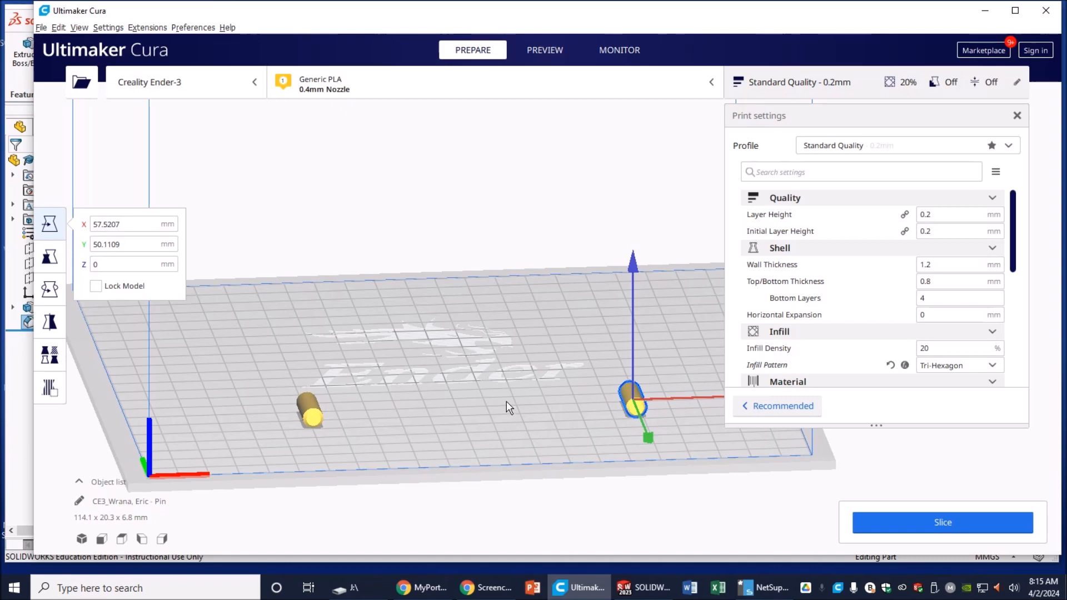
pyautogui.moveTo(518, 416); pyautogui.dragTo(494, 408, button='right')
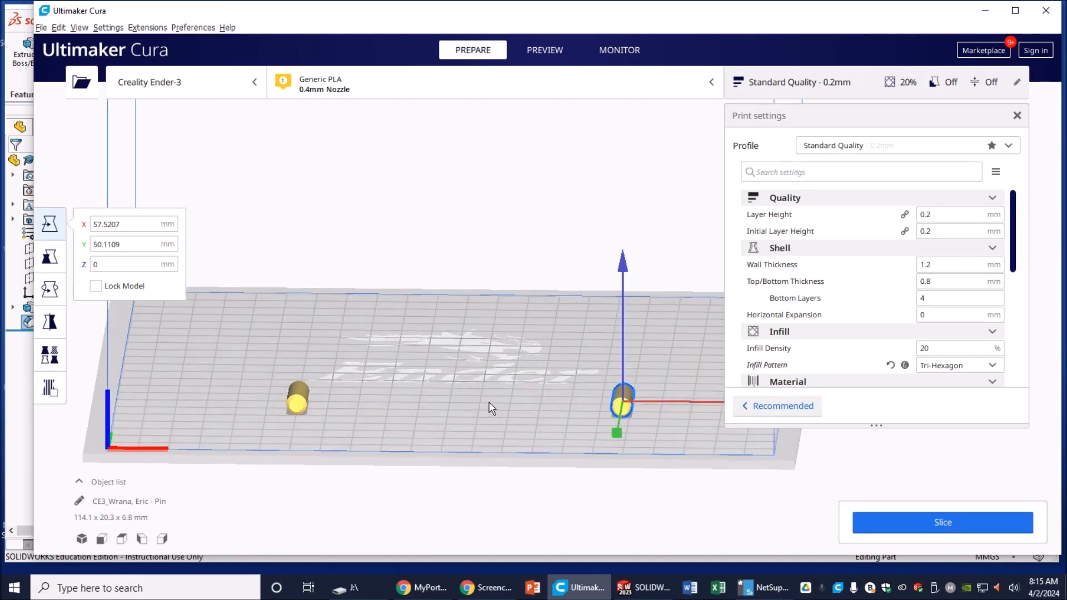
# Step: Set Build Plate Adhesion Type to Raft and slice both pins (16 minutes, 4 g)
pyautogui.scroll(-6, 853, 349)
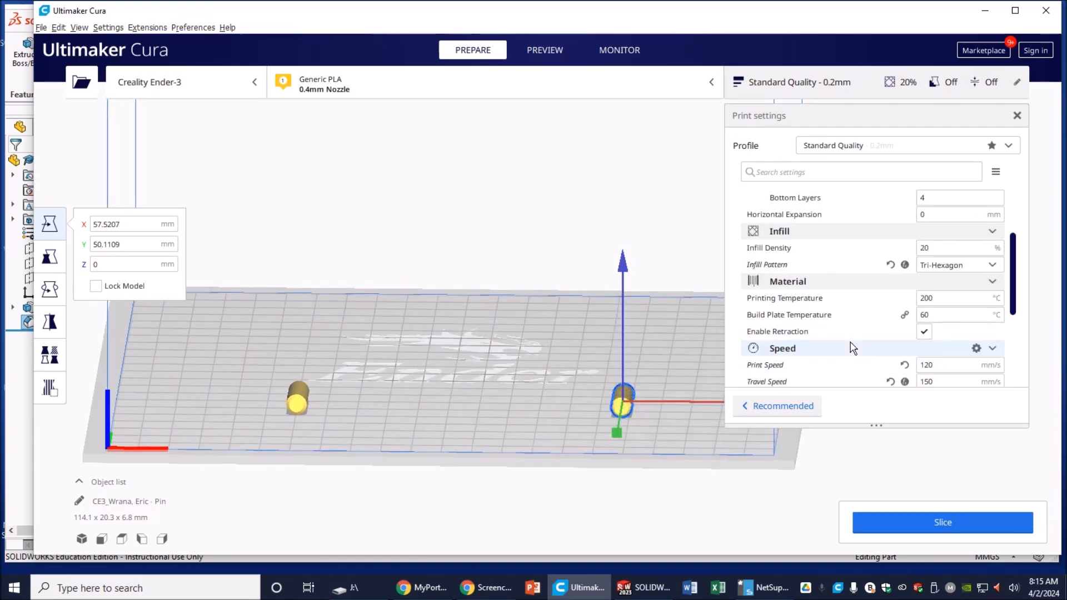
pyautogui.scroll(-3, 853, 349)
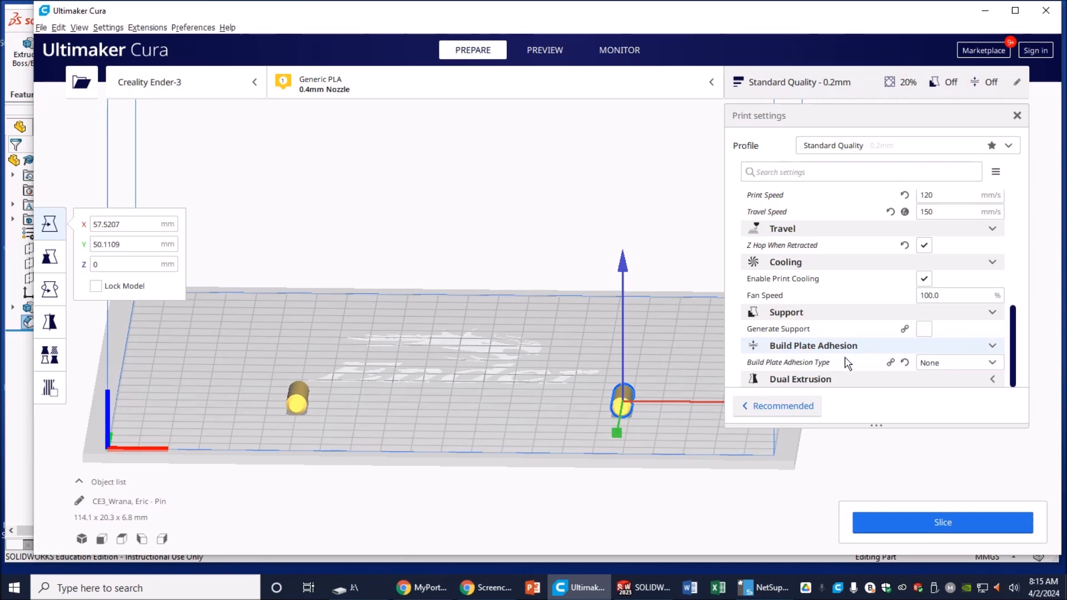
pyautogui.click(949, 364)
pyautogui.click(939, 412)
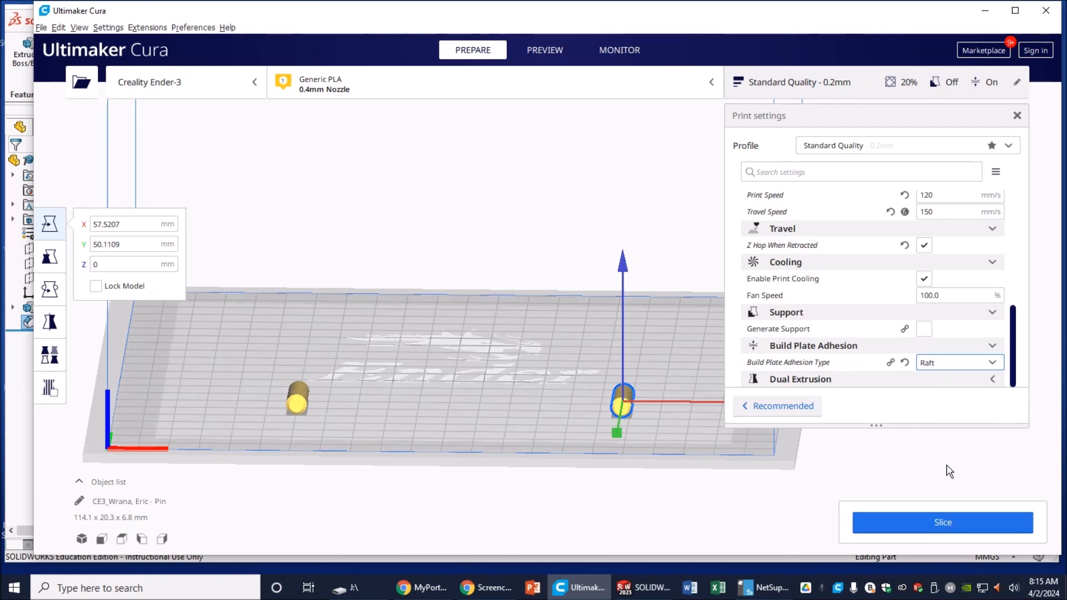
pyautogui.click(950, 524)
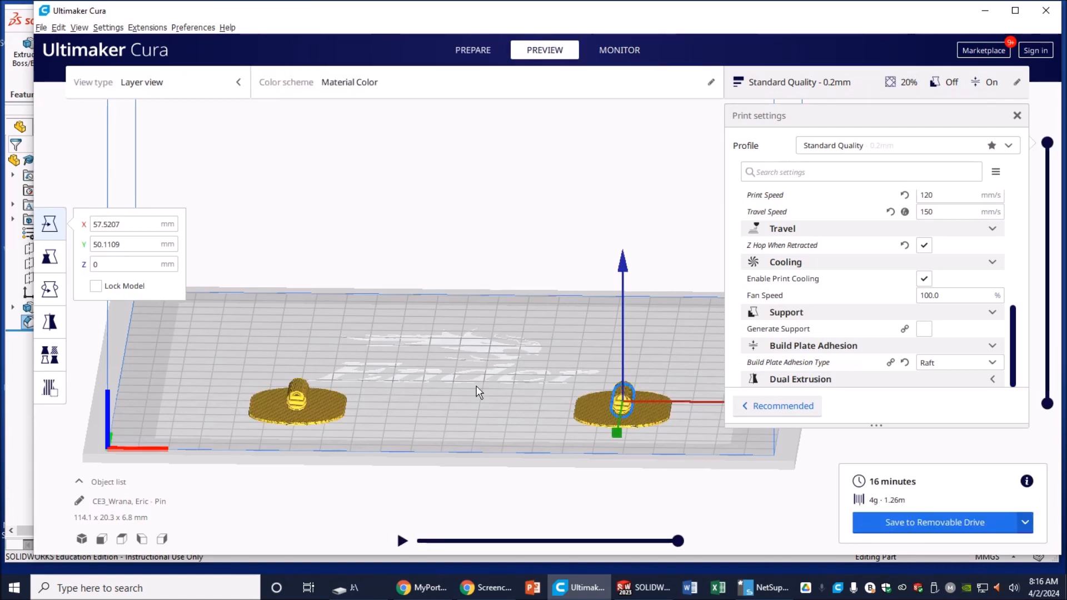
pyautogui.moveTo(468, 369); pyautogui.dragTo(488, 393, button='right')
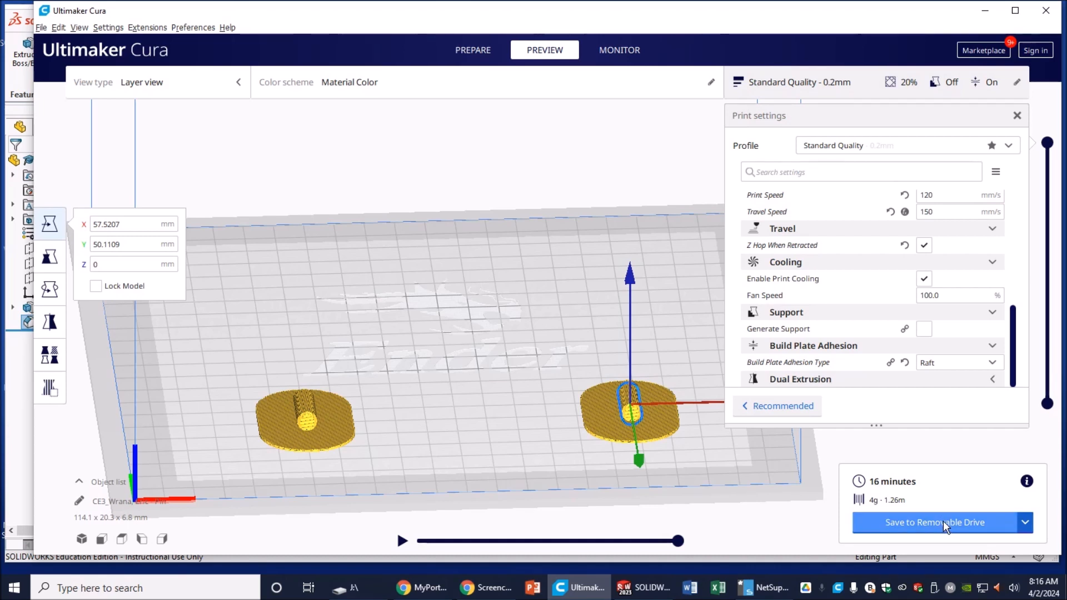
pyautogui.click(1026, 522)
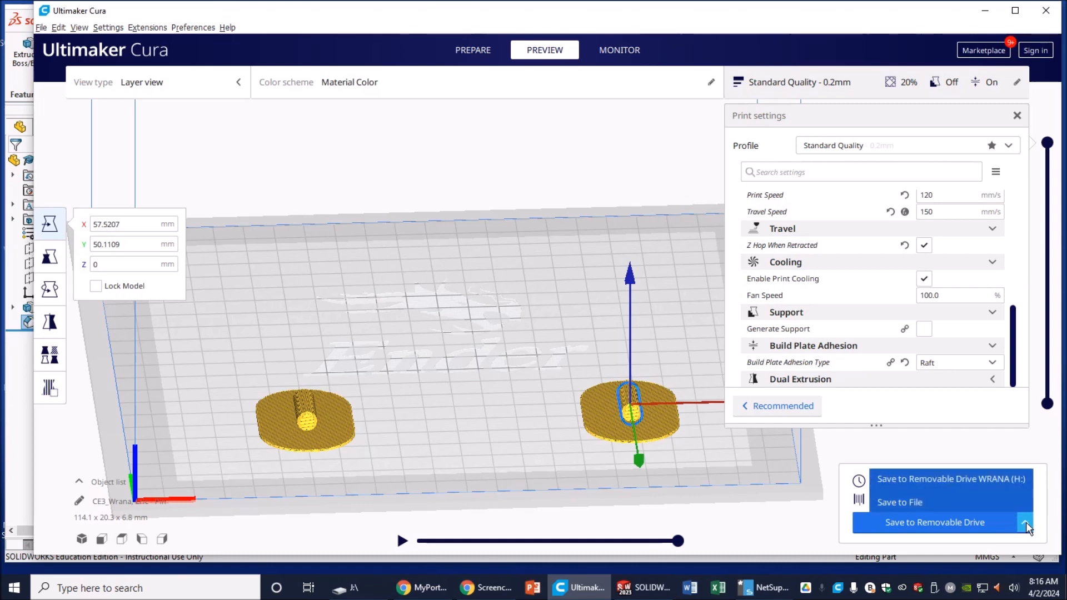
pyautogui.click(844, 525)
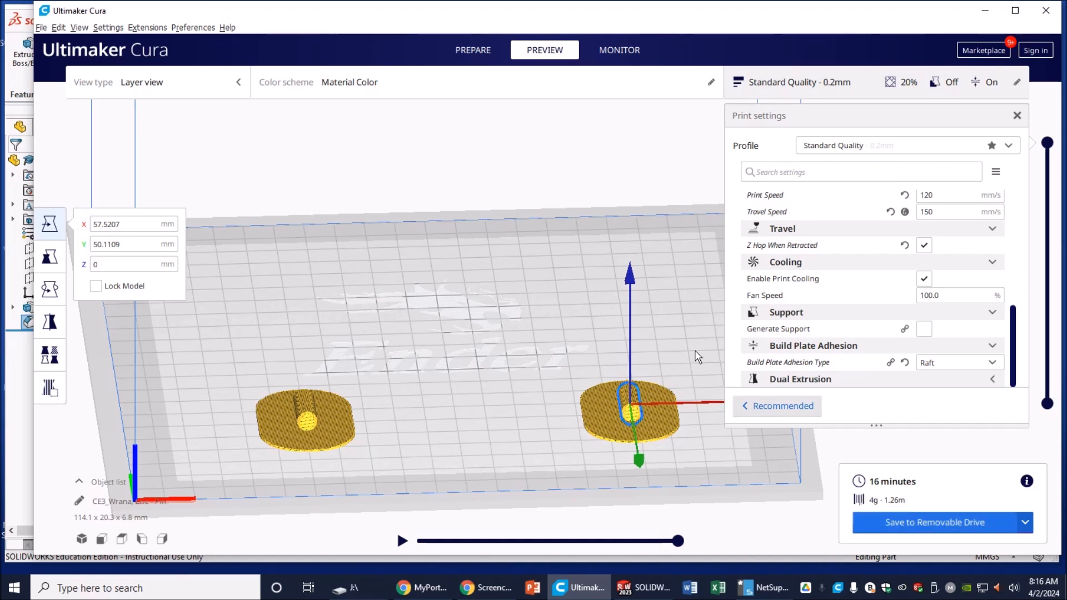
pyautogui.click(479, 47)
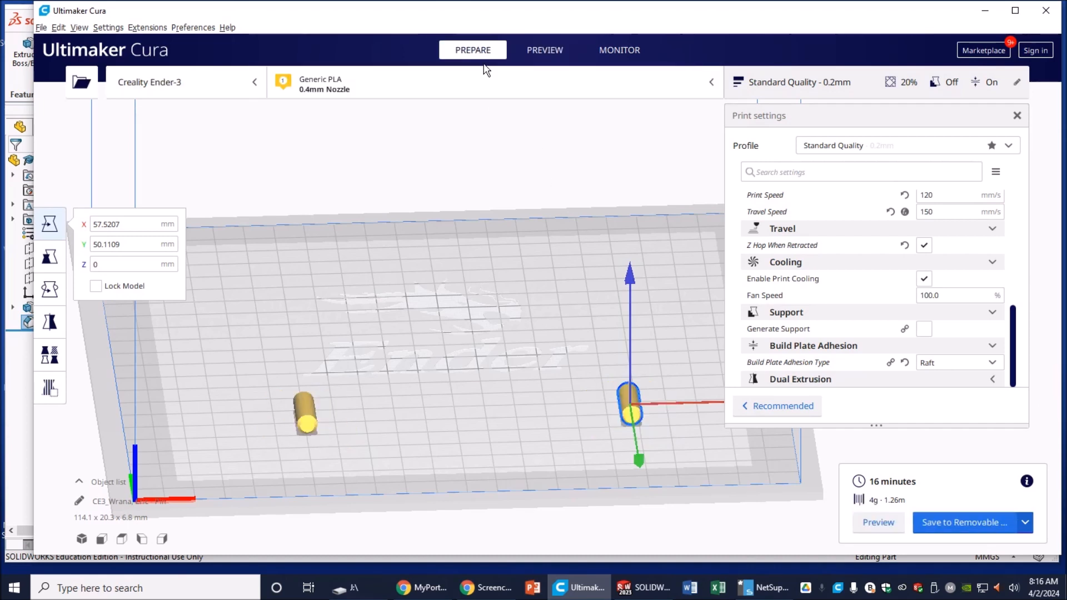
# Step: Save the Pin G-code to the ENDERGCODE (J:) removable drive and dismiss the saved notice
pyautogui.click(964, 527)
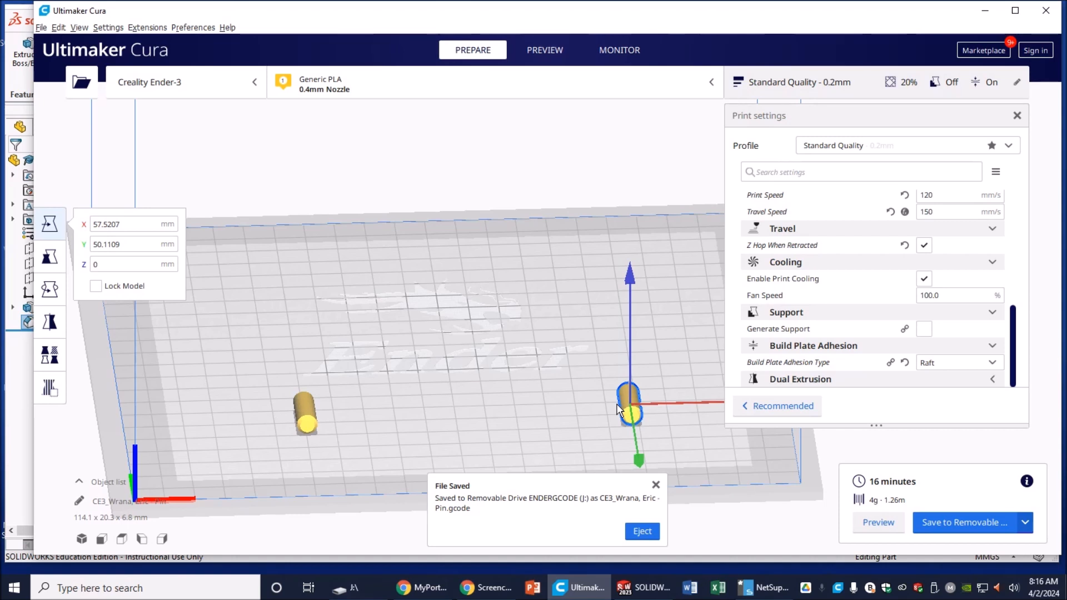
pyautogui.click(656, 485)
pyautogui.moveTo(488, 400); pyautogui.dragTo(530, 346, button='right')
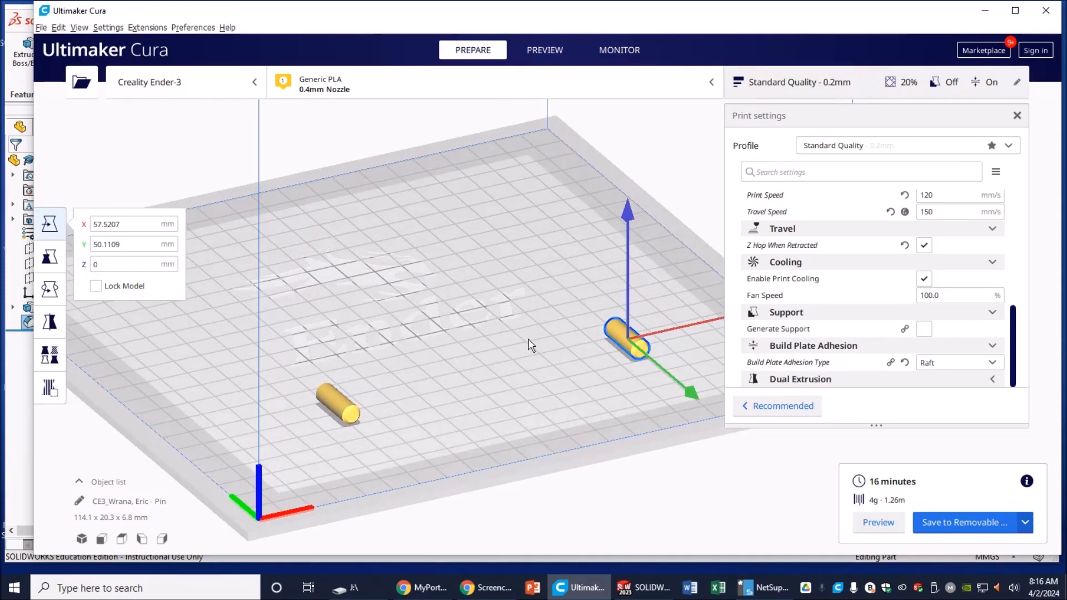